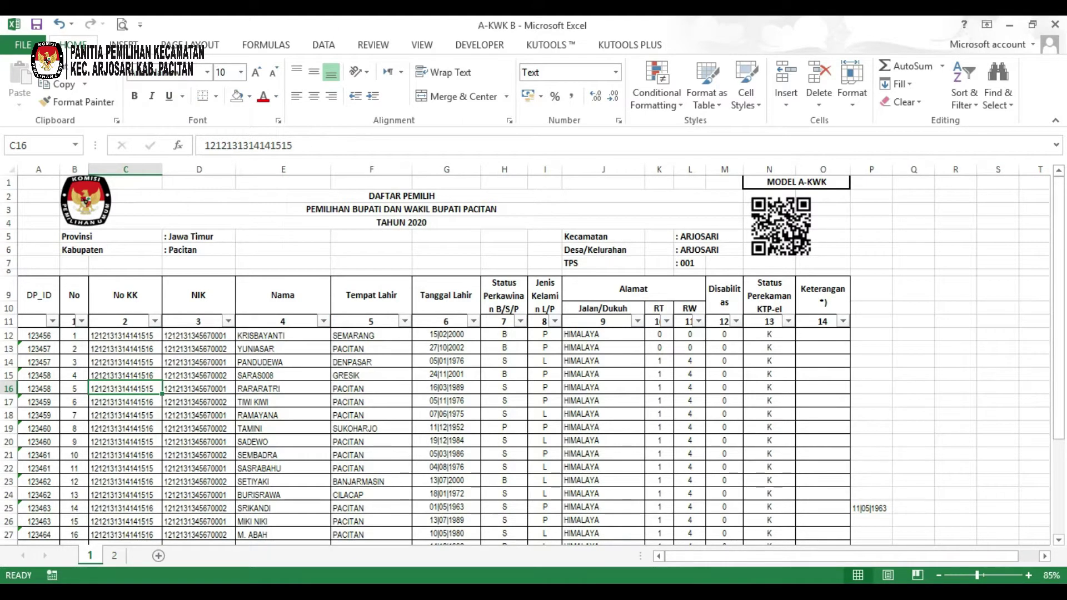
pyautogui.click(801, 505)
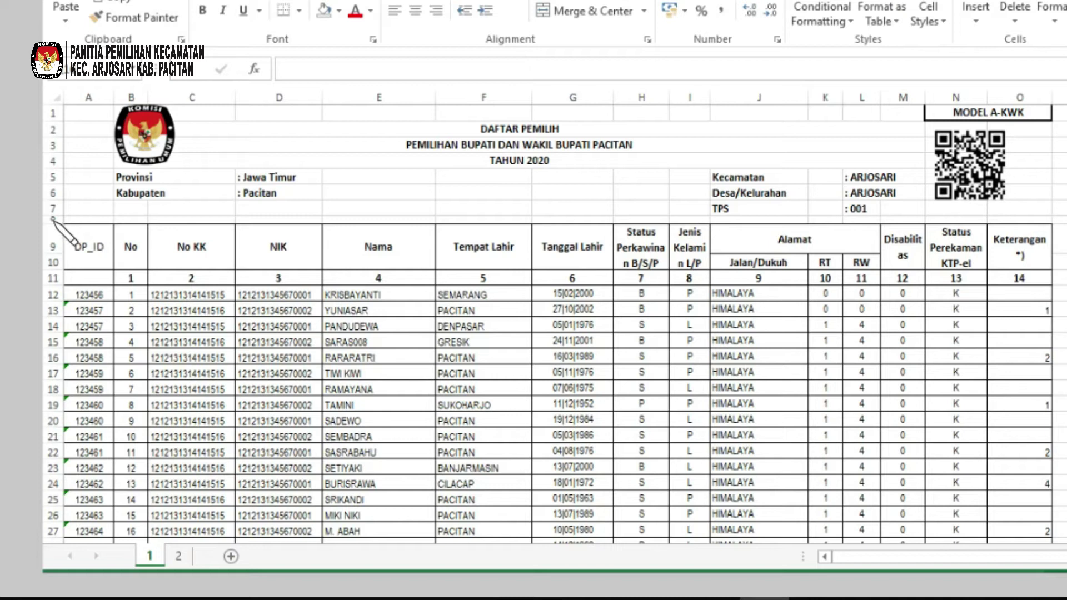
pyautogui.moveTo(46, 223)
pyautogui.mouseDown()
pyautogui.moveTo(86, 192)
pyautogui.moveTo(114, 220)
pyautogui.moveTo(129, 500)
pyautogui.moveTo(83, 556)
pyautogui.moveTo(58, 425)
pyautogui.moveTo(49, 246)
pyautogui.moveTo(112, 286)
pyautogui.moveTo(83, 232)
pyautogui.mouseUp()
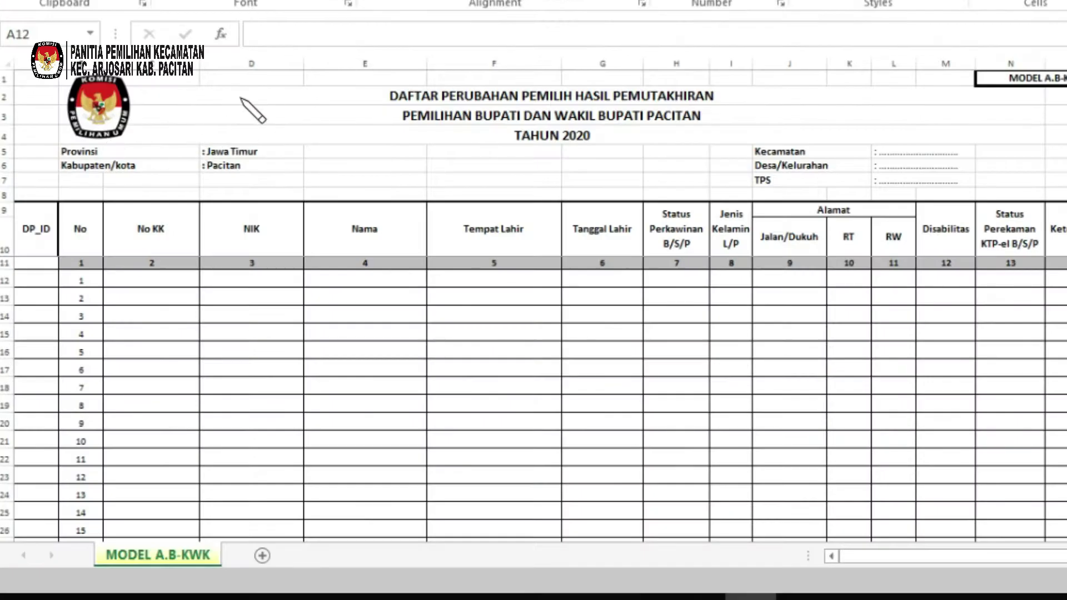
pyautogui.moveTo(257, 93)
pyautogui.mouseDown()
pyautogui.moveTo(200, 138)
pyautogui.moveTo(56, 305)
pyautogui.mouseUp()
pyautogui.moveTo(60, 267)
pyautogui.mouseDown()
pyautogui.moveTo(52, 299)
pyautogui.moveTo(99, 300)
pyautogui.mouseUp()
pyautogui.moveTo(53, 185)
pyautogui.mouseDown()
pyautogui.moveTo(12, 239)
pyautogui.moveTo(89, 261)
pyautogui.mouseUp()
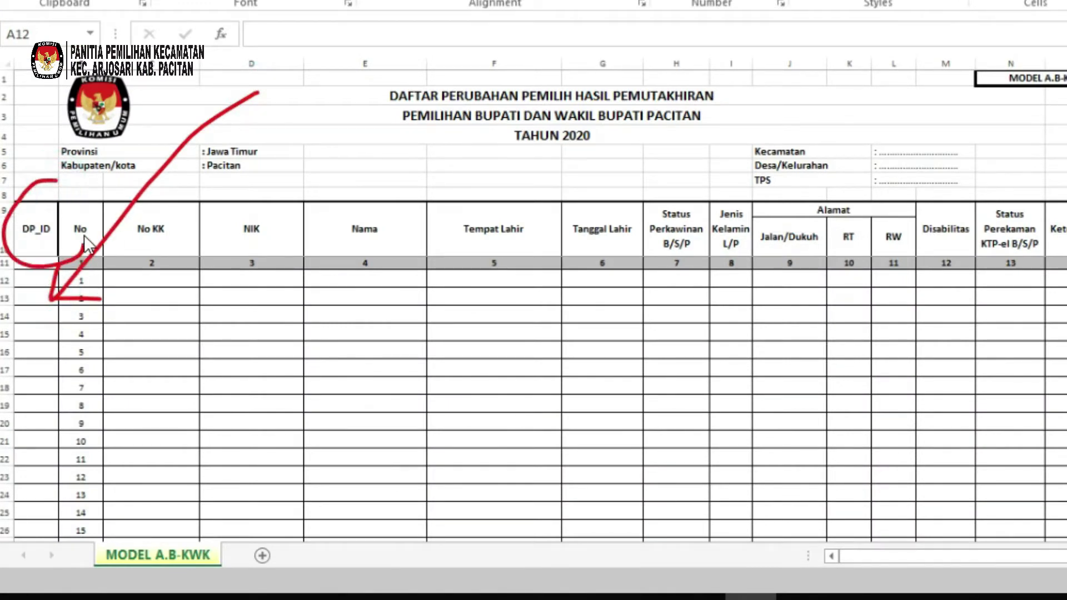
pyautogui.moveTo(89, 262); pyautogui.dragTo(83, 189)
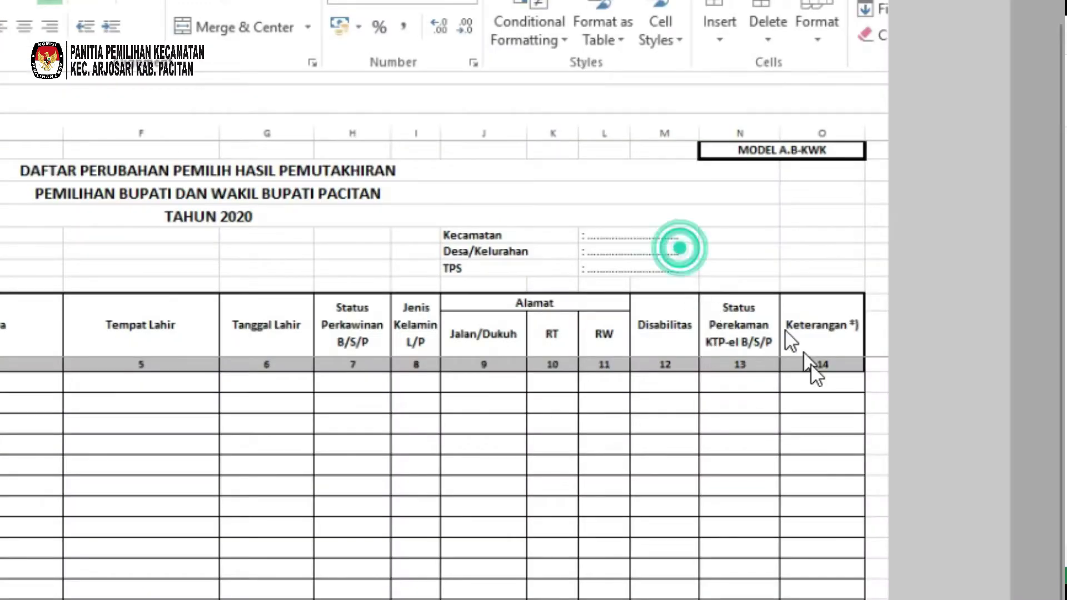
pyautogui.moveTo(679, 248)
pyautogui.mouseDown()
pyautogui.moveTo(823, 377)
pyautogui.moveTo(833, 287)
pyautogui.mouseUp()
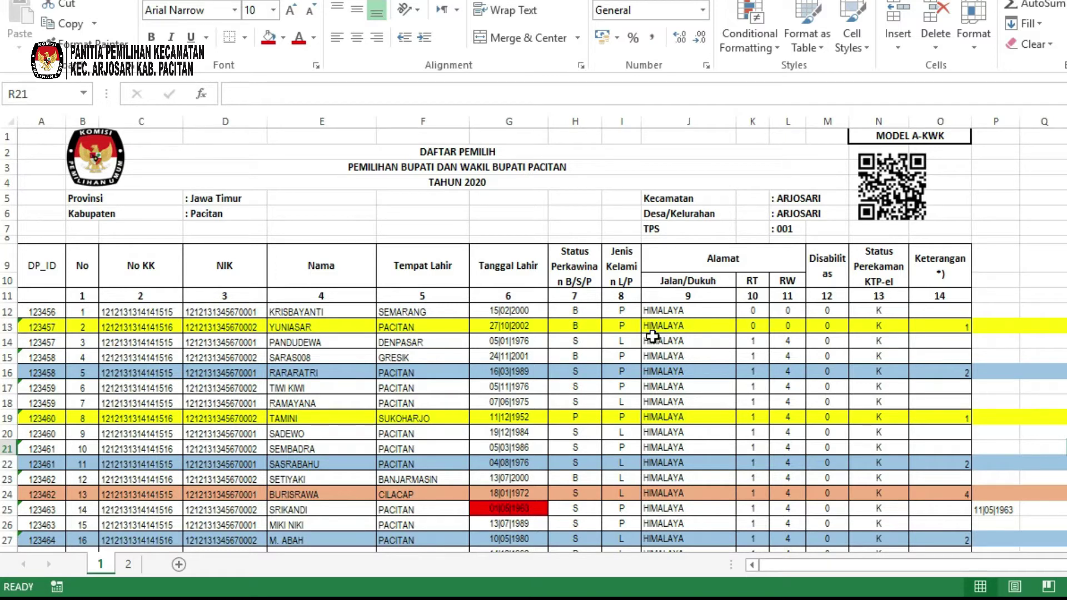
# Step: Review the Keterangan codes 1, 2 and 4 of the coloured rows in the Daftar Pemilih table
pyautogui.scroll(-3, 652, 336)
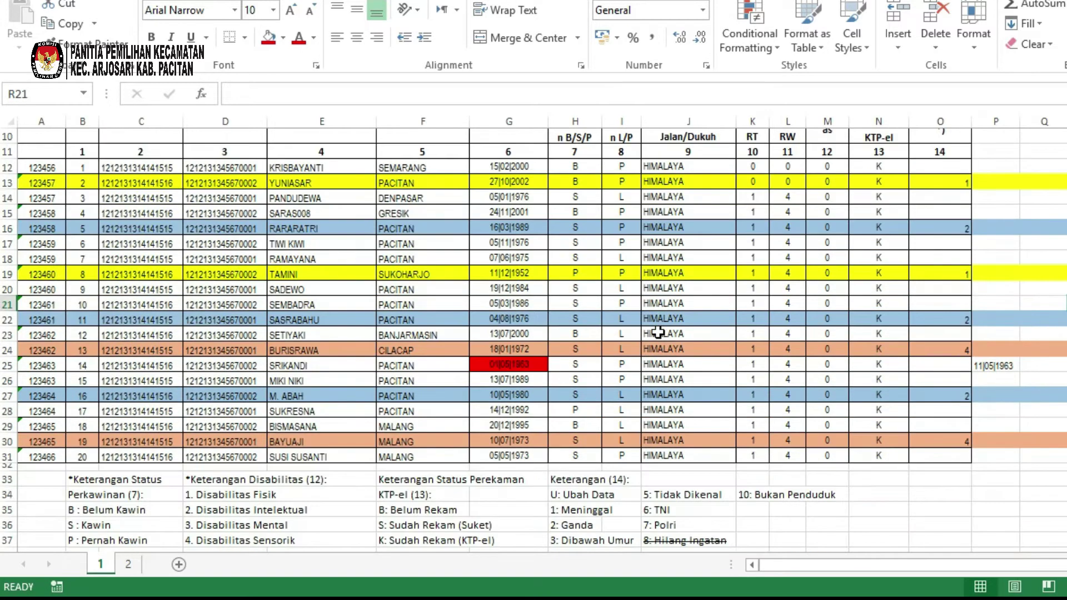
pyautogui.scroll(3, 657, 332)
pyautogui.scroll(-2, 778, 333)
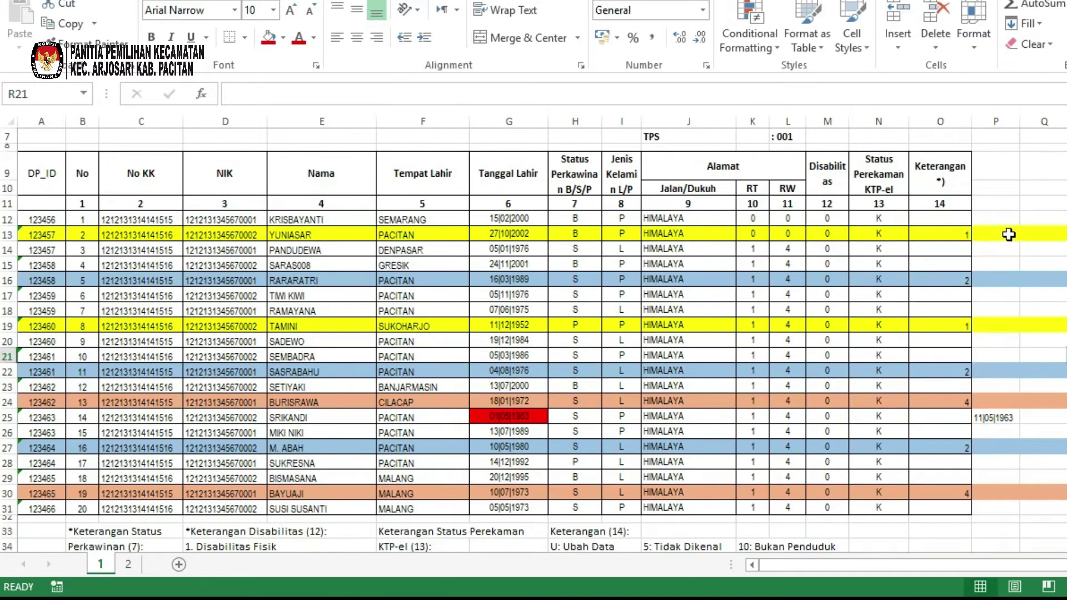
pyautogui.click(944, 232)
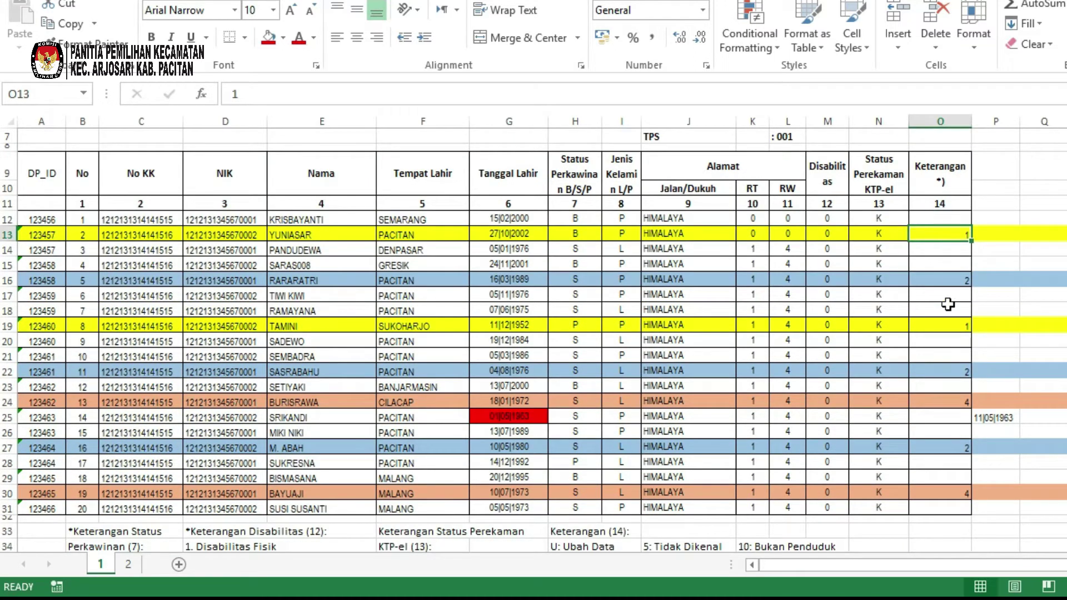
pyautogui.click(948, 324)
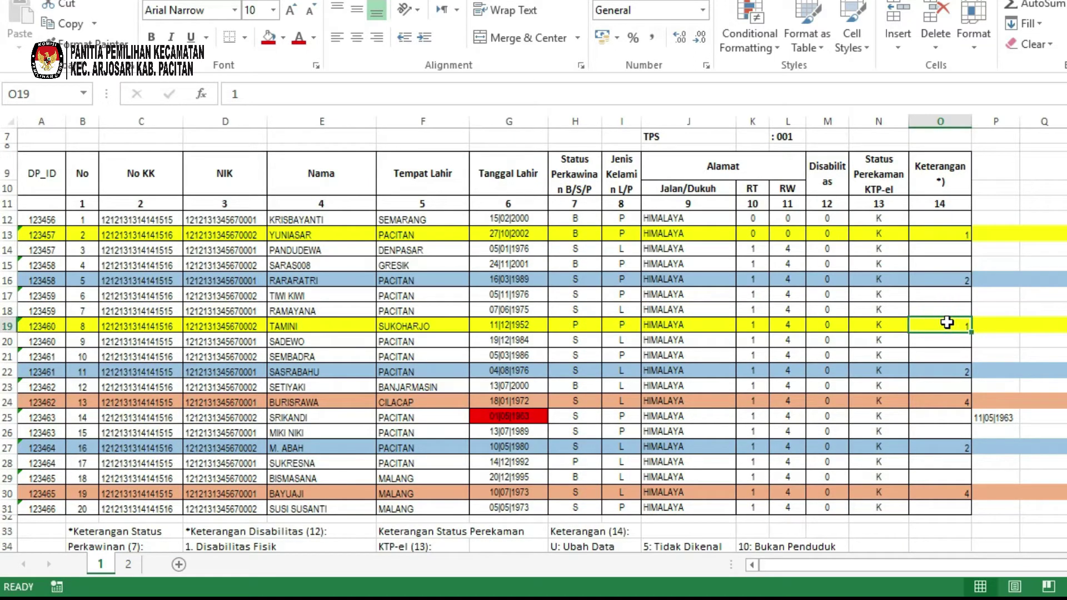
pyautogui.click(951, 280)
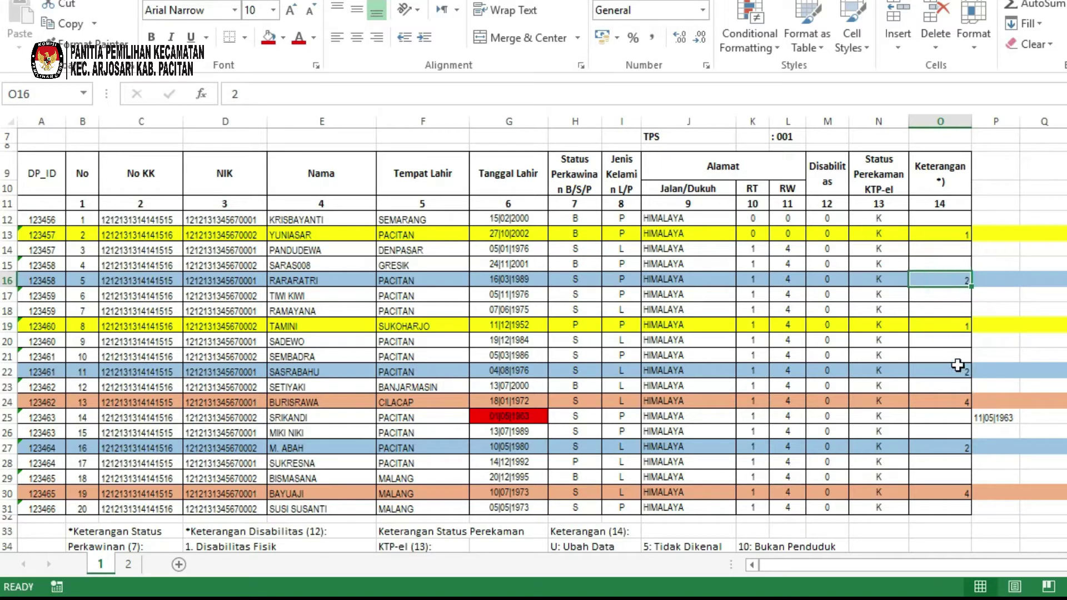
pyautogui.click(953, 370)
pyautogui.click(926, 401)
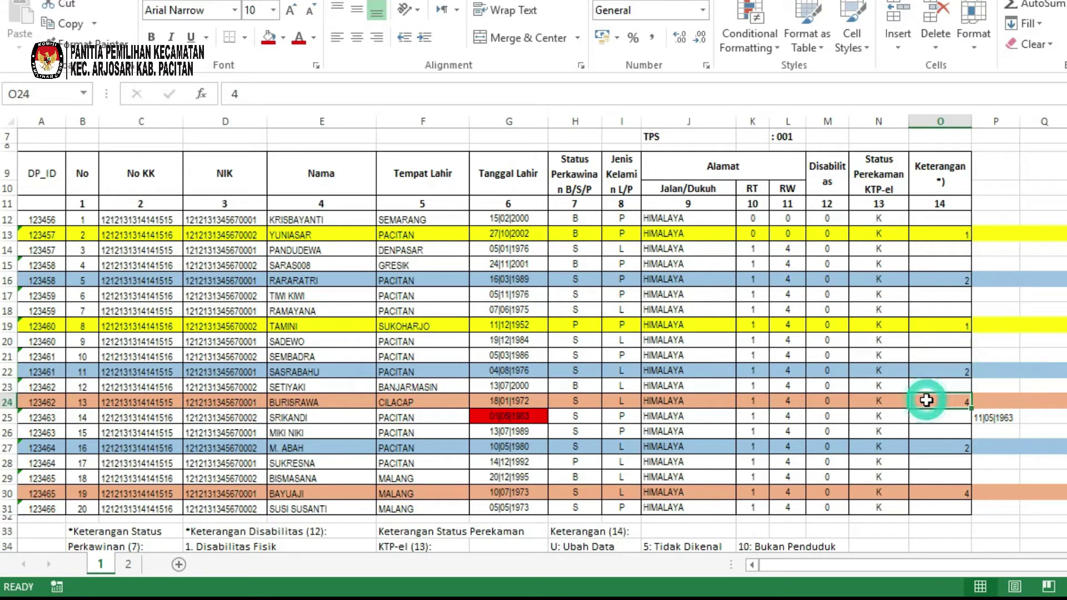
pyautogui.click(956, 491)
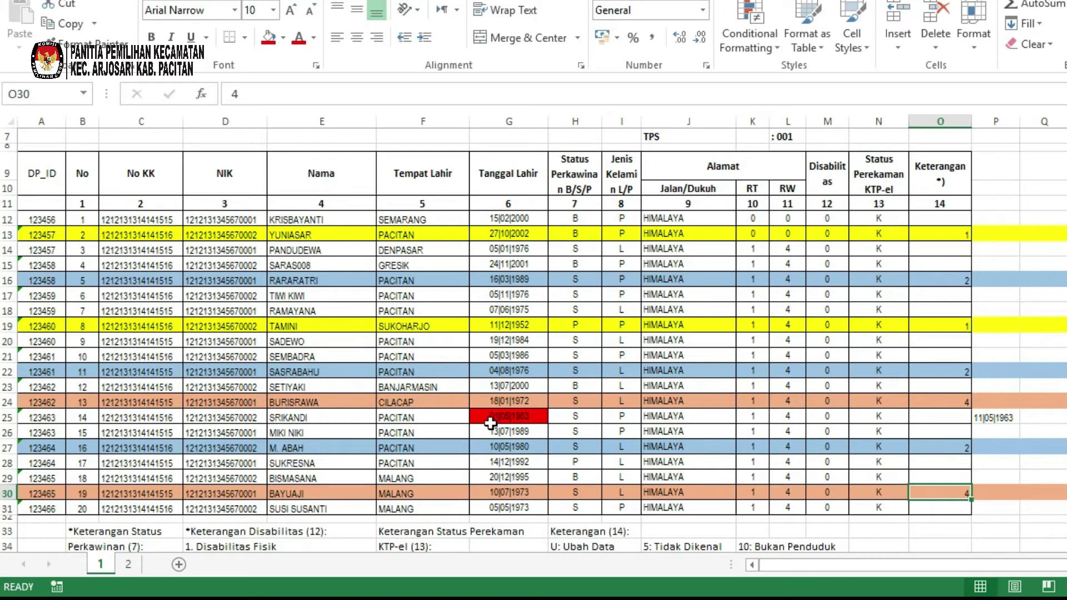
# Step: Enter code U in the Keterangan column of row 25, the voter whose birth date is highlighted in red
pyautogui.click(490, 418)
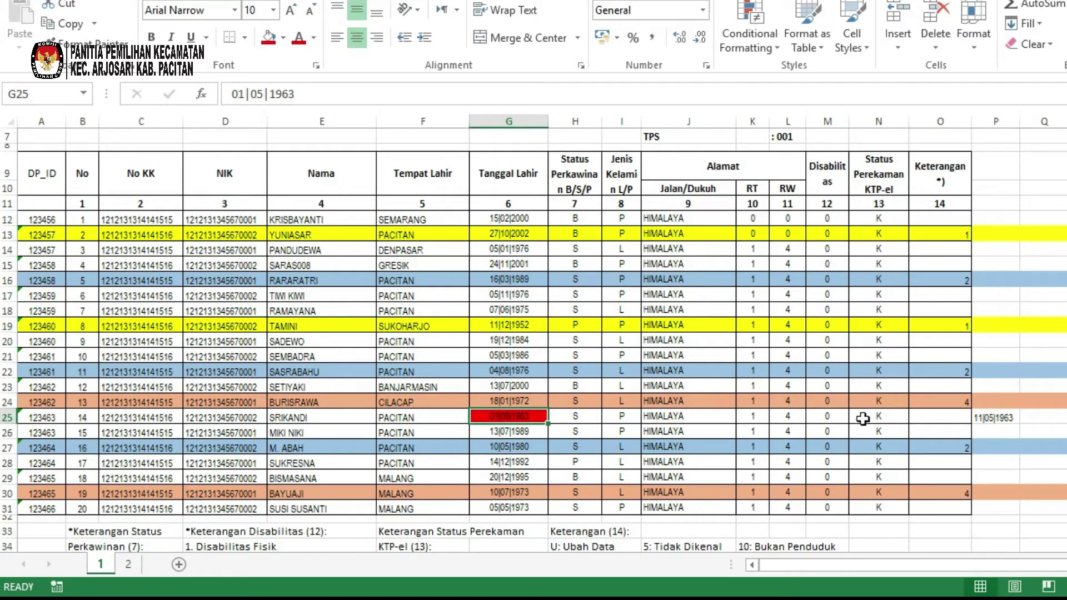
pyautogui.click(998, 418)
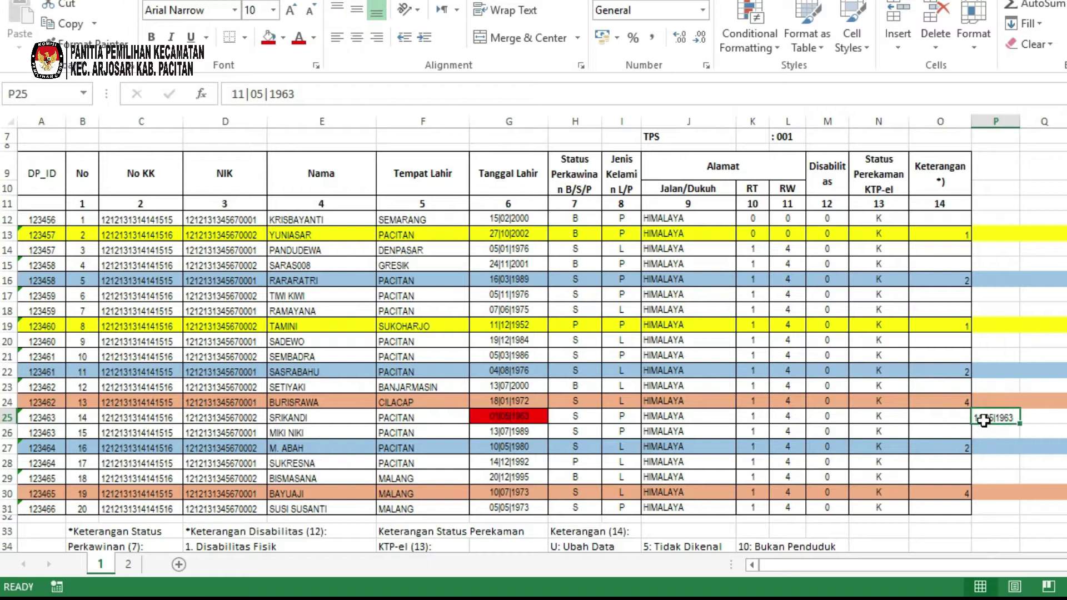
pyautogui.click(937, 416)
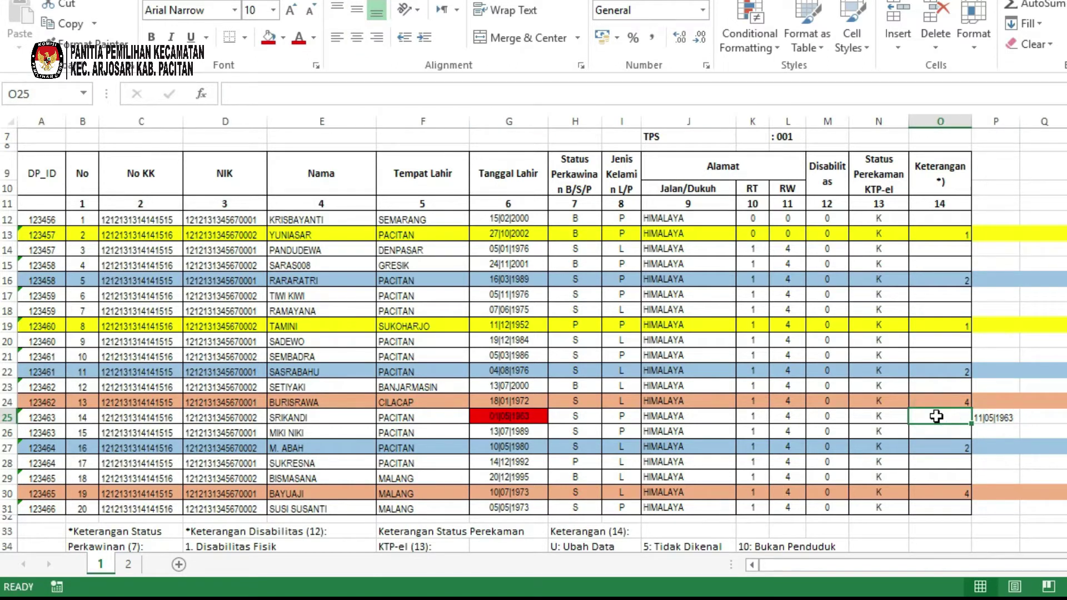
pyautogui.write('U')
# Step: Add filters to the numbered header row 11 and sort the voter list by the Keterangan column in ascending order
pyautogui.moveTo(62, 204); pyautogui.dragTo(996, 204)
pyautogui.hotkey('ctrl', 'shift', 'l')
pyautogui.click(962, 203)
pyautogui.click(822, 221)
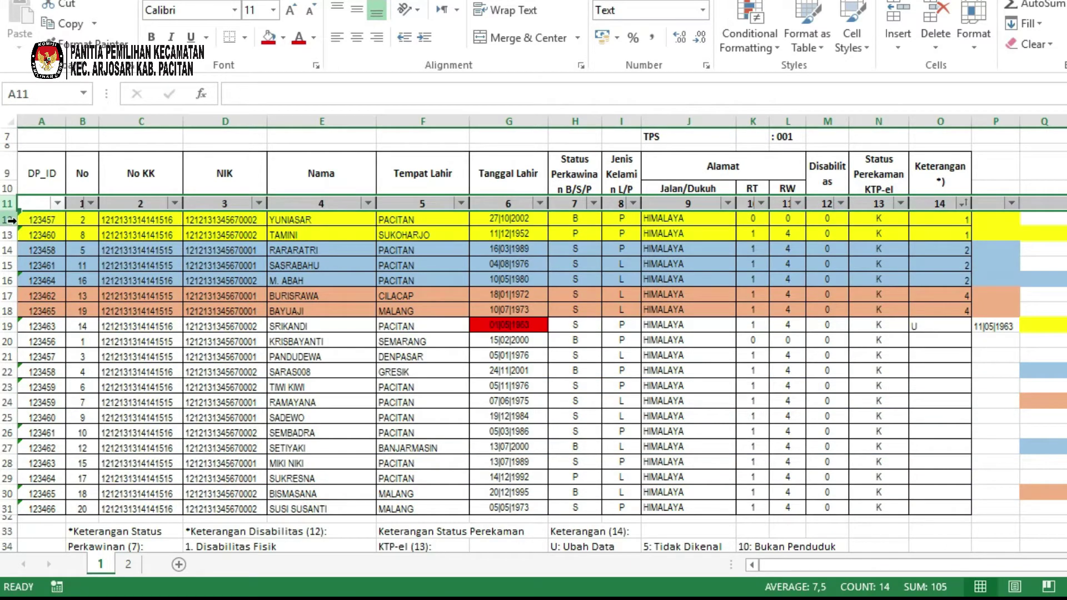
# Step: Copy the two yellow rows 12–13 with Keterangan code 1 into sheet 001 of the A.B.-KWK SPS workbook, starting at A12
pyautogui.moveTo(6, 219); pyautogui.dragTo(6, 229)
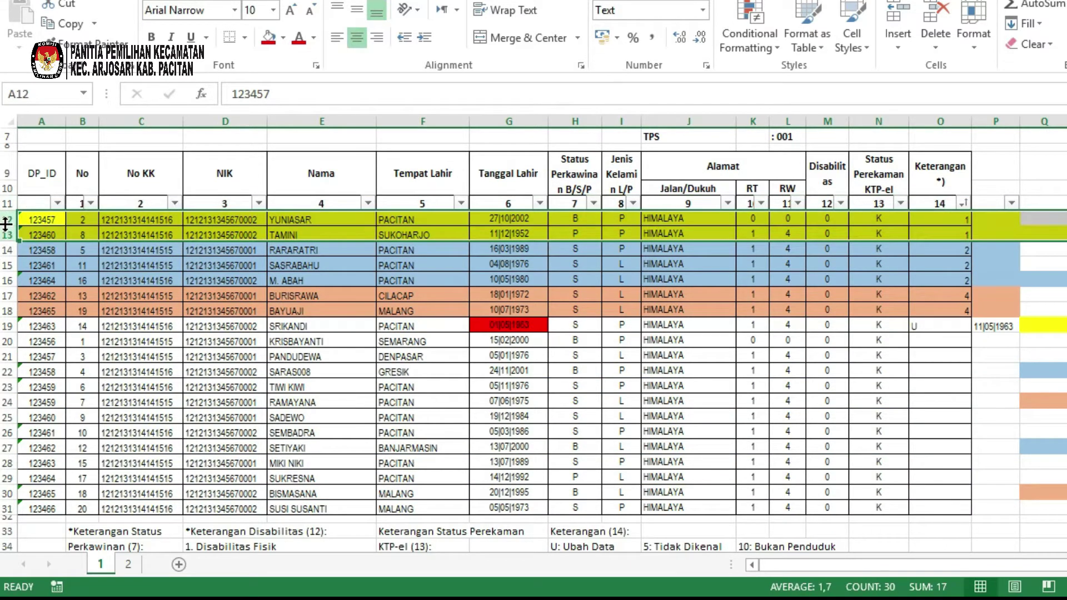
pyautogui.rightClick(6, 225)
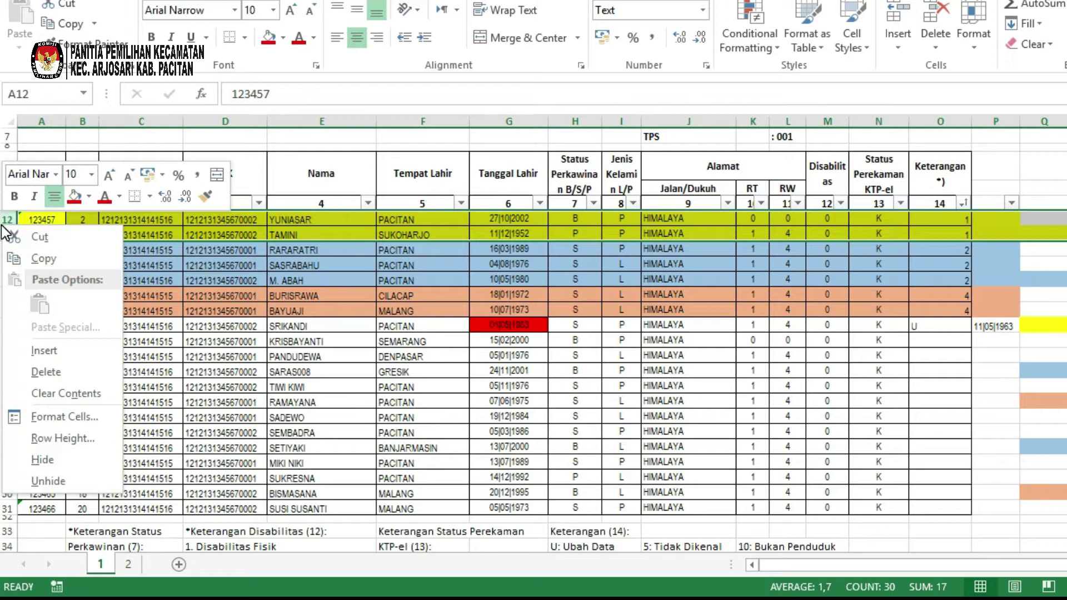
pyautogui.click(52, 259)
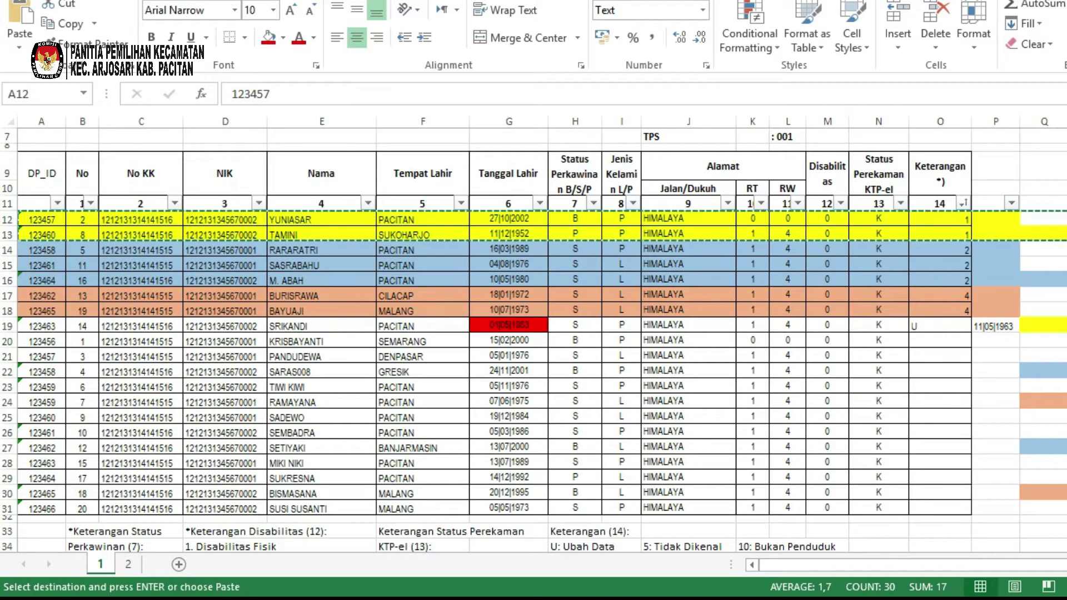
pyautogui.moveTo(725, 519)
pyautogui.click(786, 512)
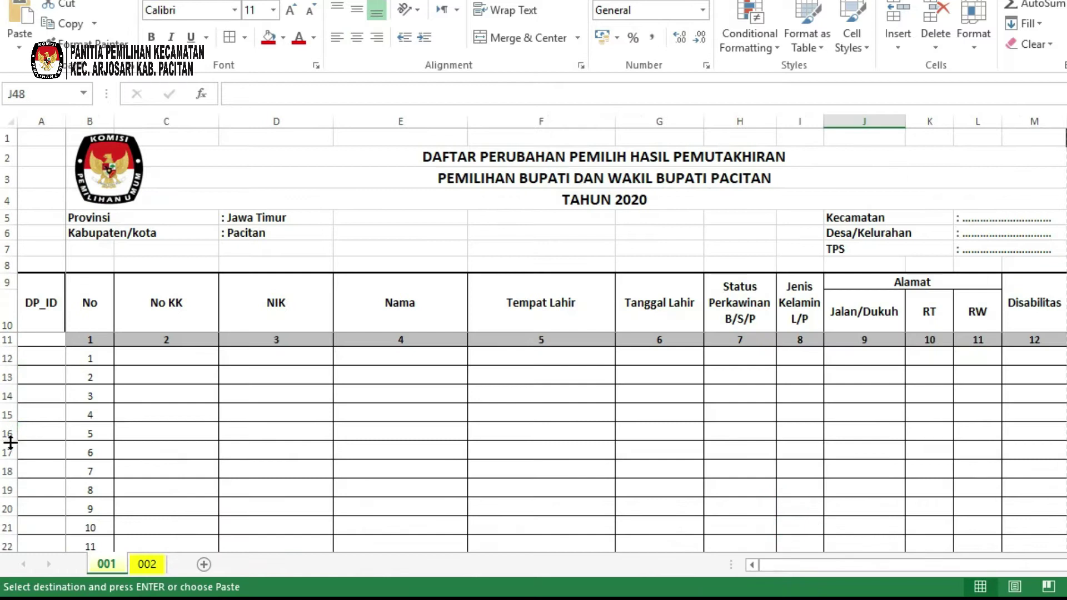
pyautogui.click(40, 355)
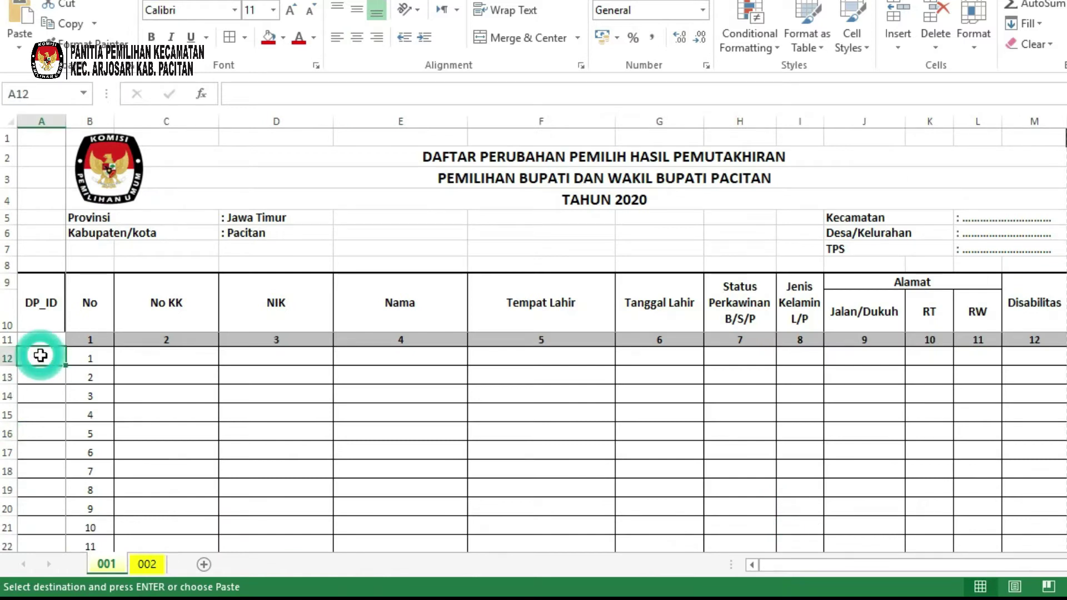
pyautogui.hotkey('ctrl', 'v')
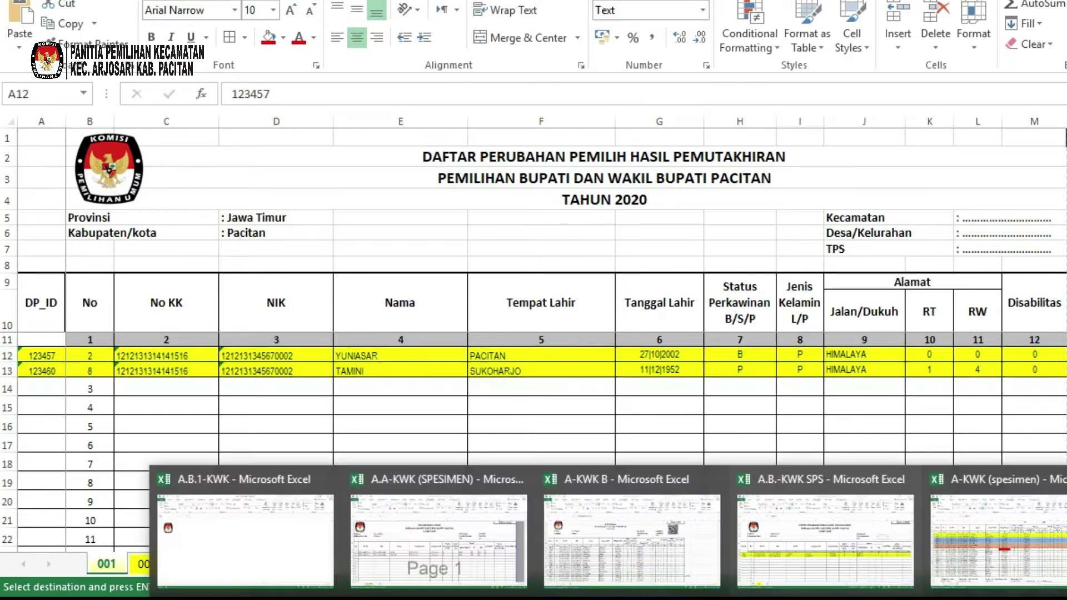
# Step: Copy rows 14–19 with codes 2, 4 and U from A-KWK (spesimen) into sheet 001 of A.B.-KWK SPS, starting at A14
pyautogui.click(986, 550)
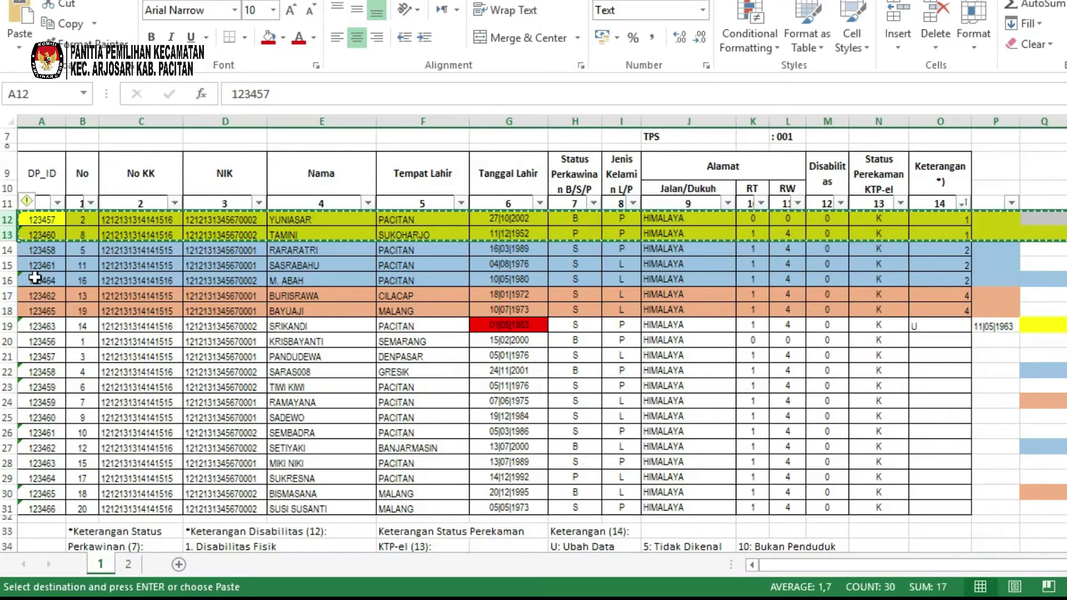
pyautogui.moveTo(8, 250); pyautogui.dragTo(20, 328)
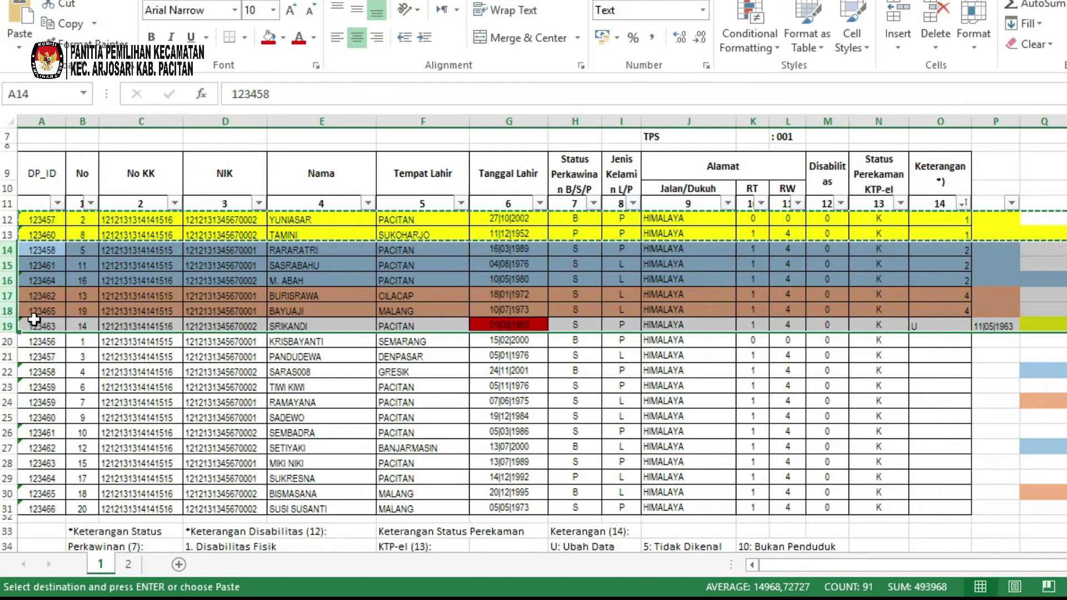
pyautogui.hotkey('ctrl', 'c')
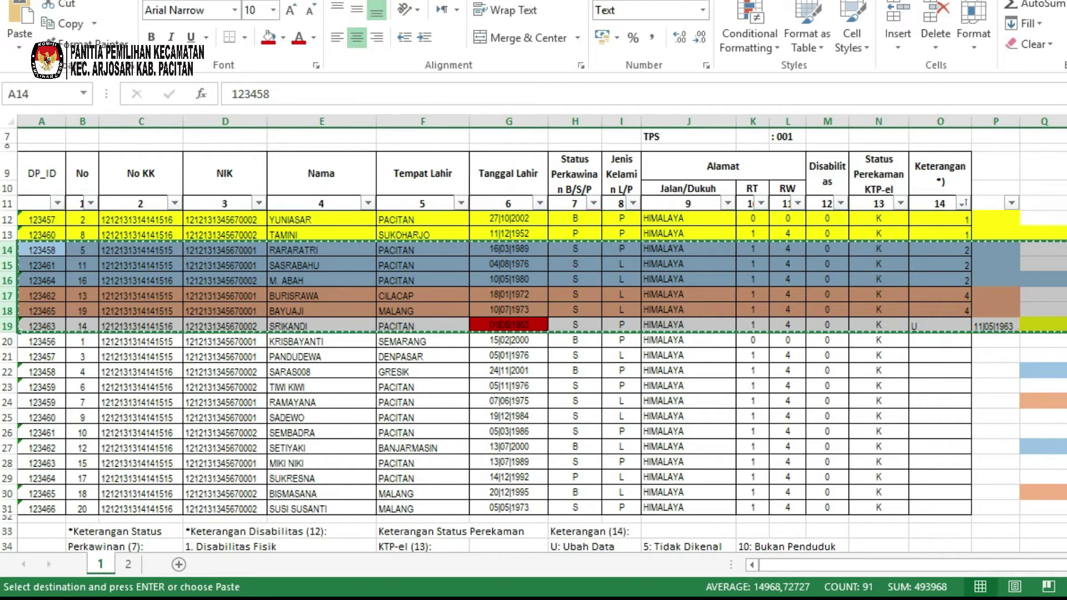
pyautogui.click(633, 598)
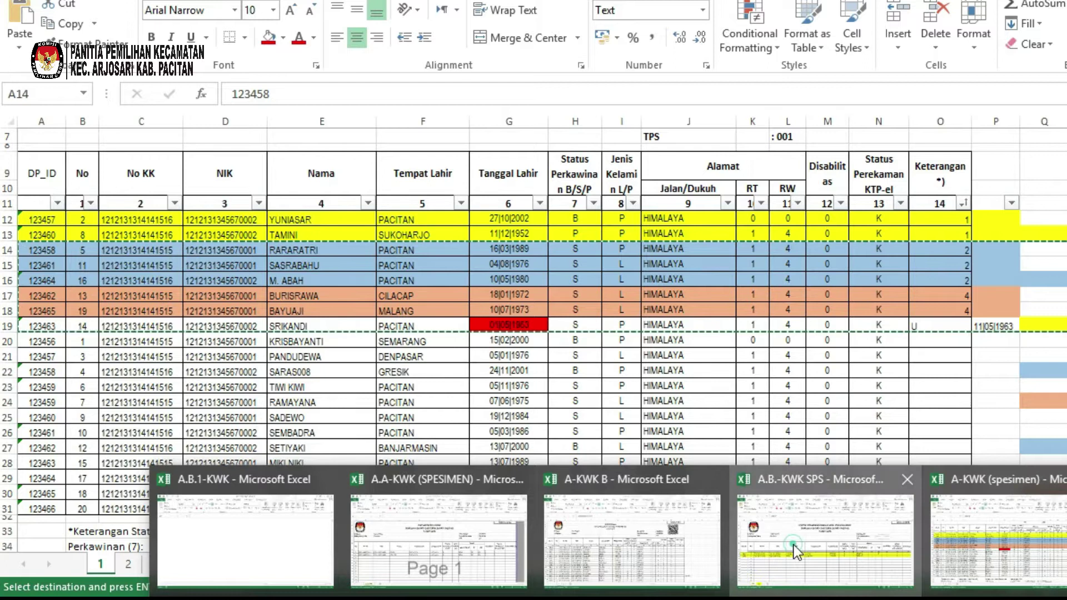
pyautogui.click(823, 539)
pyautogui.click(36, 393)
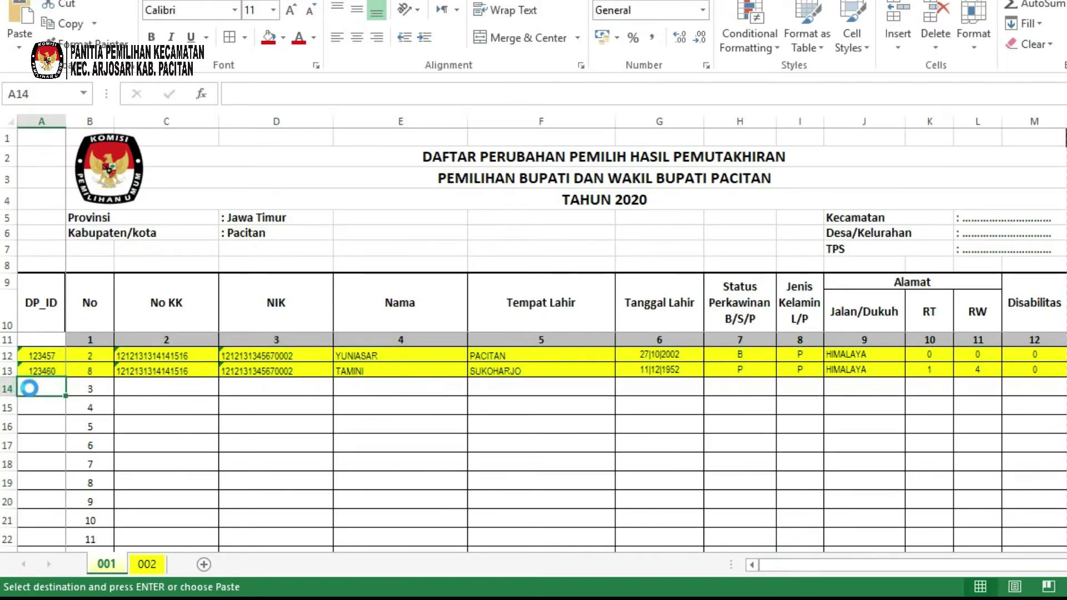
pyautogui.hotkey('ctrl', 'v')
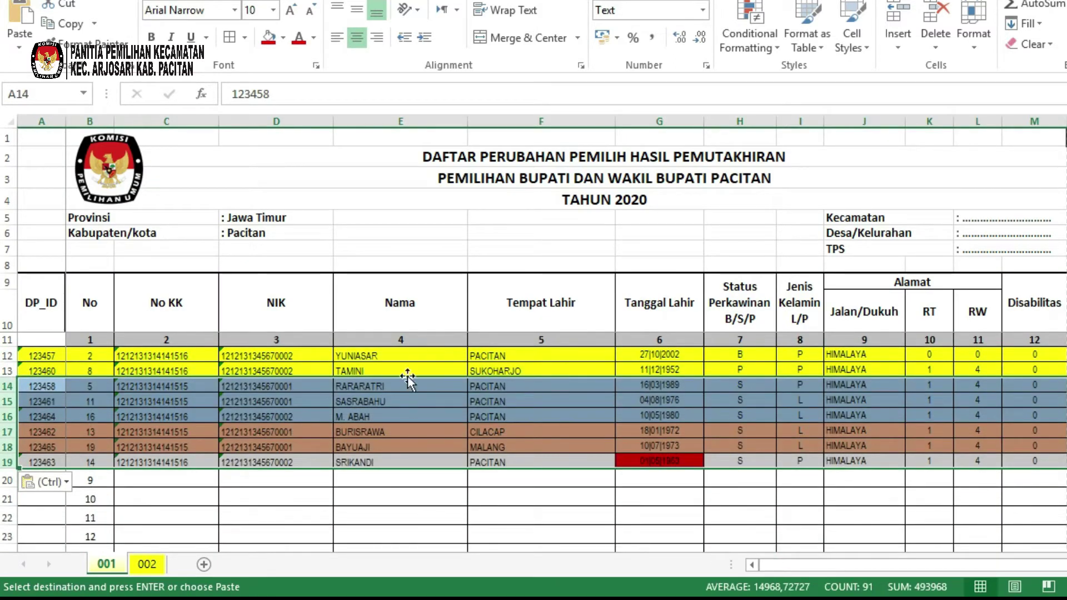
# Step: Replace the red birth date in G19 with the corrected date copied from P19 beside the table
pyautogui.hscroll(2, 409, 379)
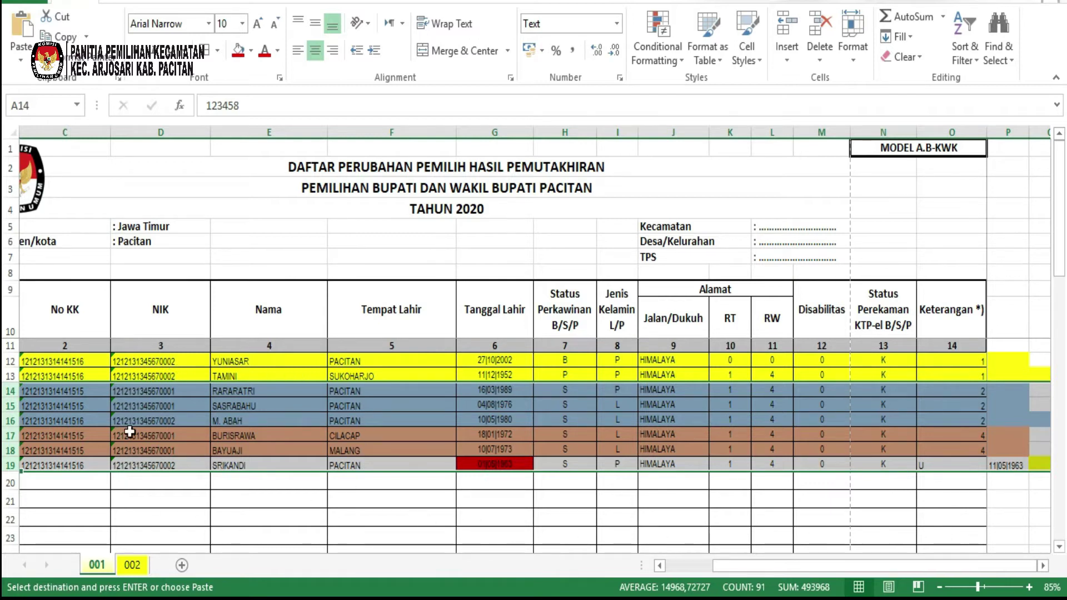
pyautogui.click(1004, 466)
pyautogui.hotkey('ctrl', 'v')
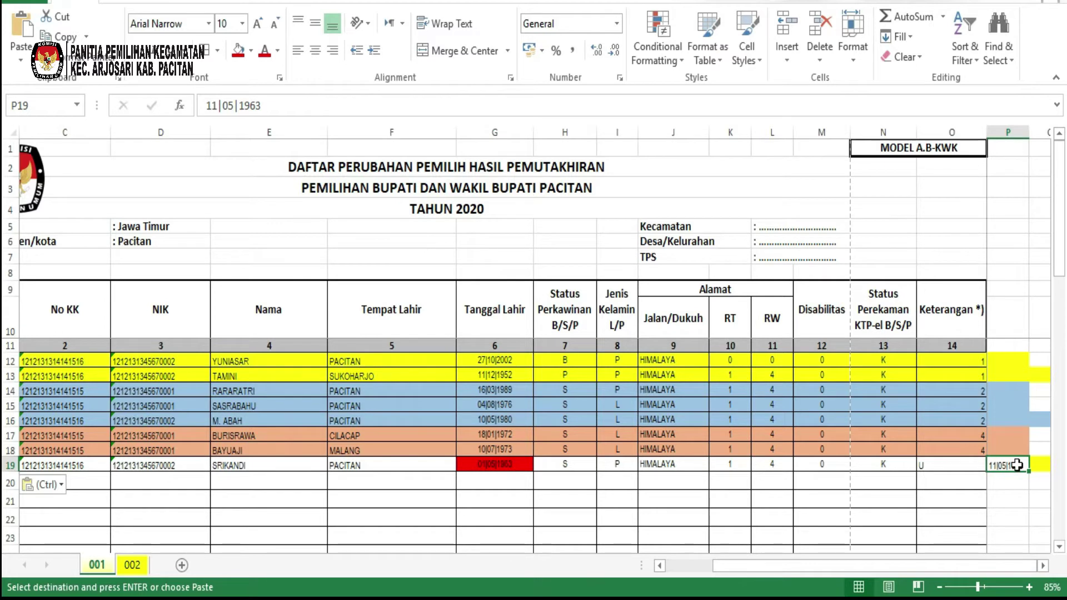
pyautogui.click(500, 467)
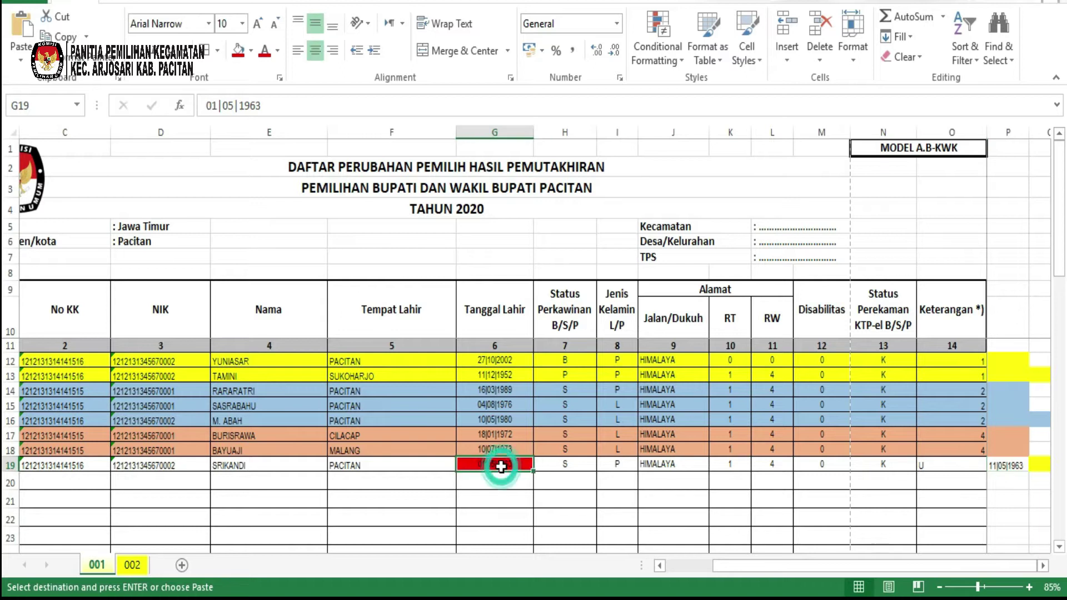
pyautogui.click(1006, 466)
pyautogui.hotkey('ctrl', 'c')
pyautogui.click(499, 467)
pyautogui.hotkey('ctrl', 'v')
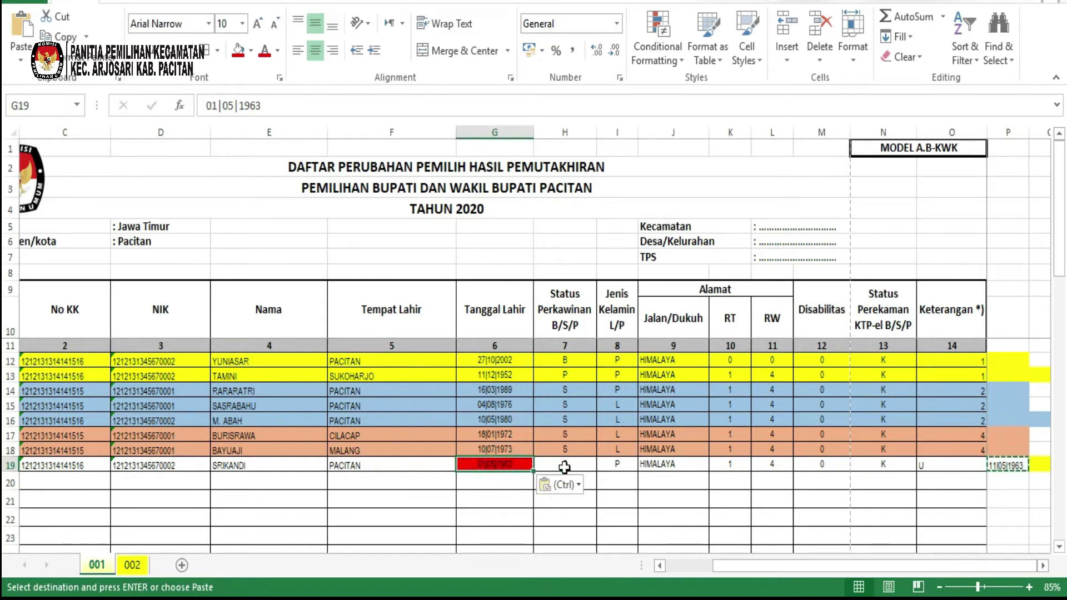
pyautogui.click(510, 504)
pyautogui.click(490, 468)
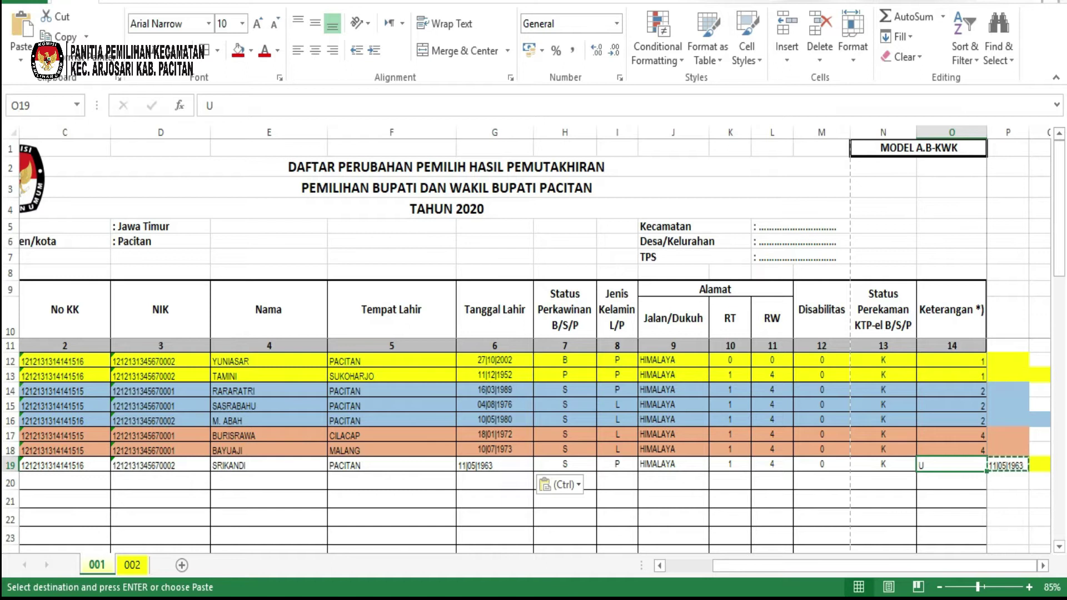
# Step: Copy the two new voters' data, rows 12–13 from column B, from A.A-KWK (SPESIMEN) into sheet 001 of A.B.-KWK SPS, starting at C20
pyautogui.moveTo(555, 599)
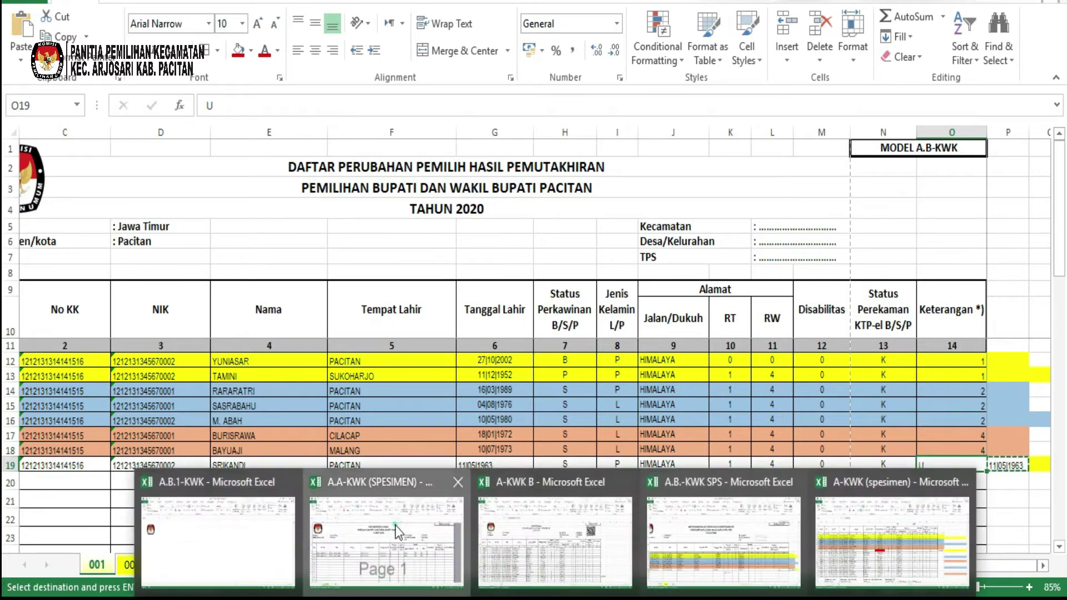
pyautogui.click(366, 489)
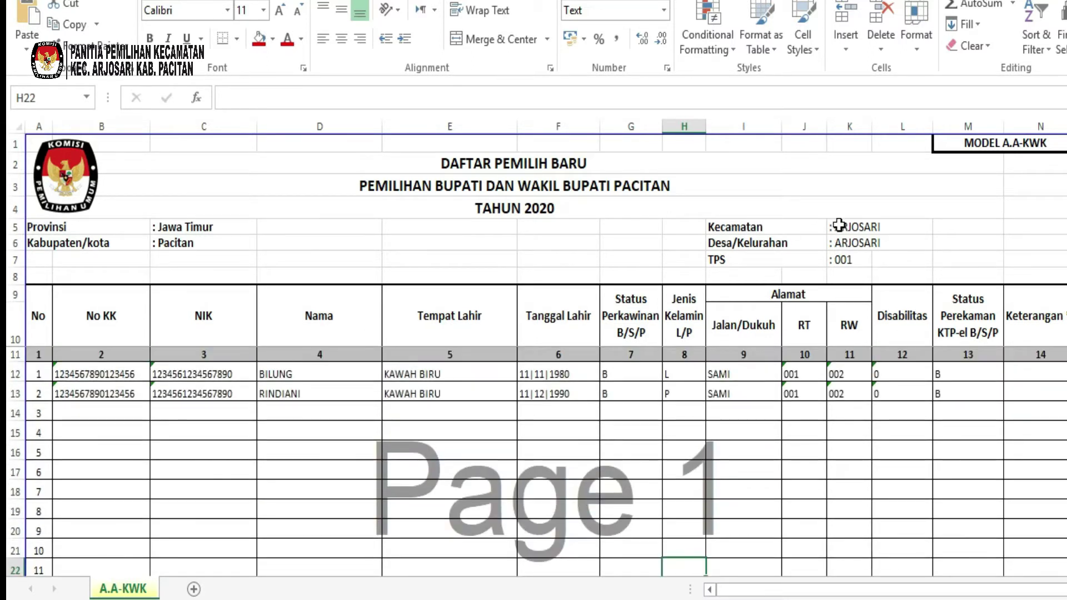
pyautogui.moveTo(72, 374); pyautogui.dragTo(939, 389)
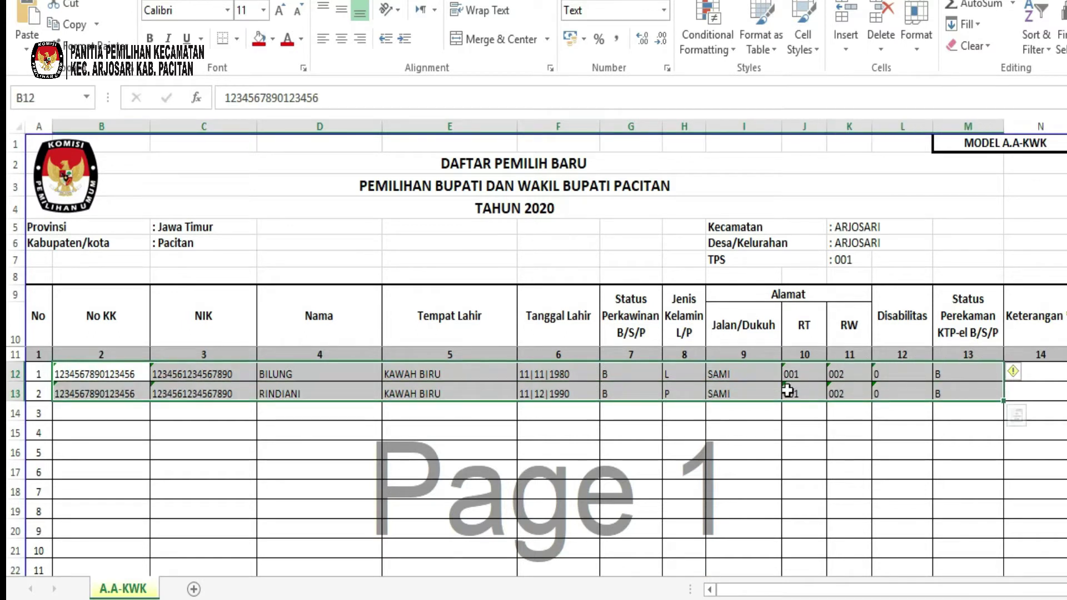
pyautogui.moveTo(114, 374); pyautogui.dragTo(1027, 390)
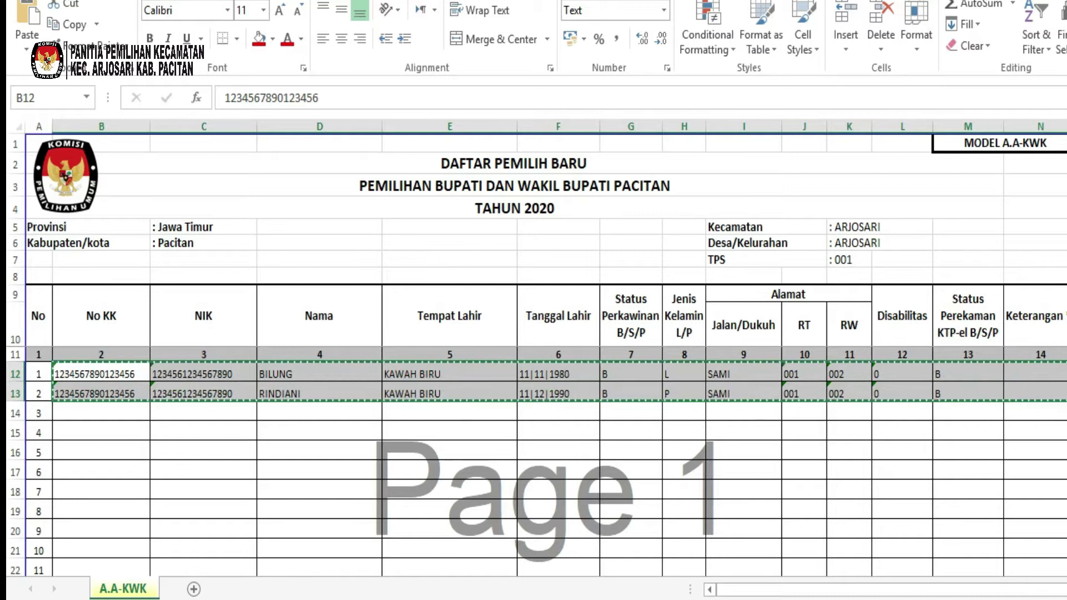
pyautogui.moveTo(598, 598)
pyautogui.click(707, 572)
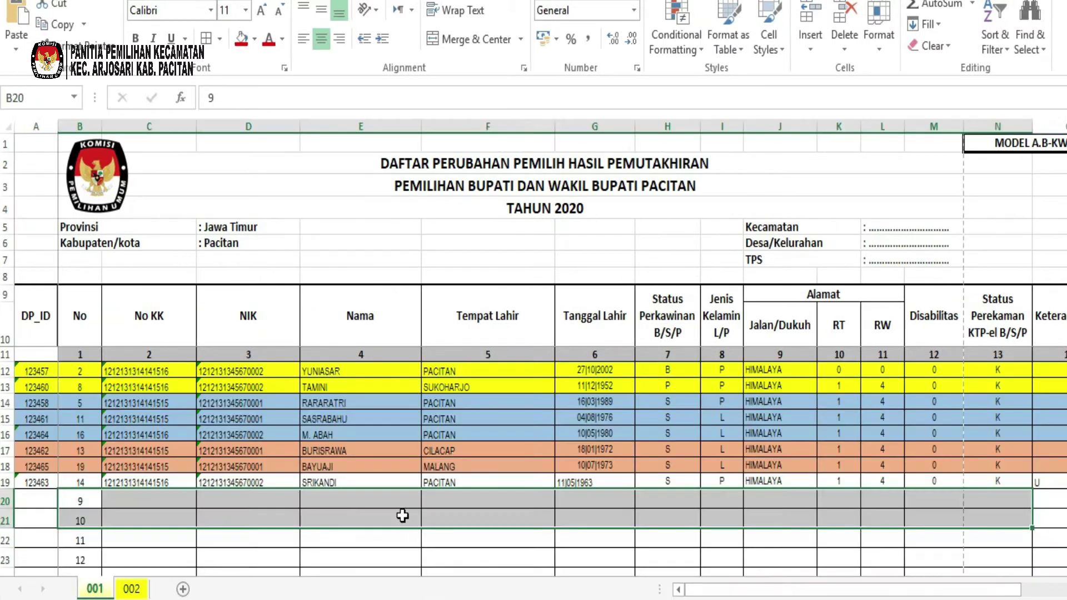
pyautogui.click(143, 502)
pyautogui.hotkey('ctrl', 'v')
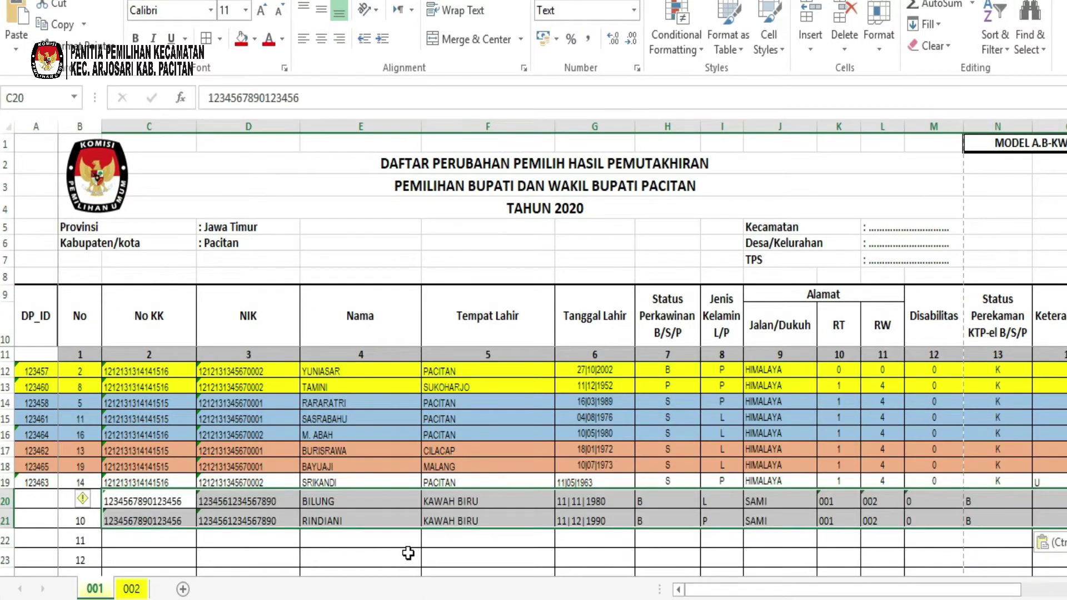
# Step: Enter the Keterangan code B for both new voters in O20 and O21
pyautogui.hotkey('ctrl', 'Right')
pyautogui.press('Right')
pyautogui.click(794, 588)
pyautogui.moveTo(795, 588); pyautogui.dragTo(734, 588)
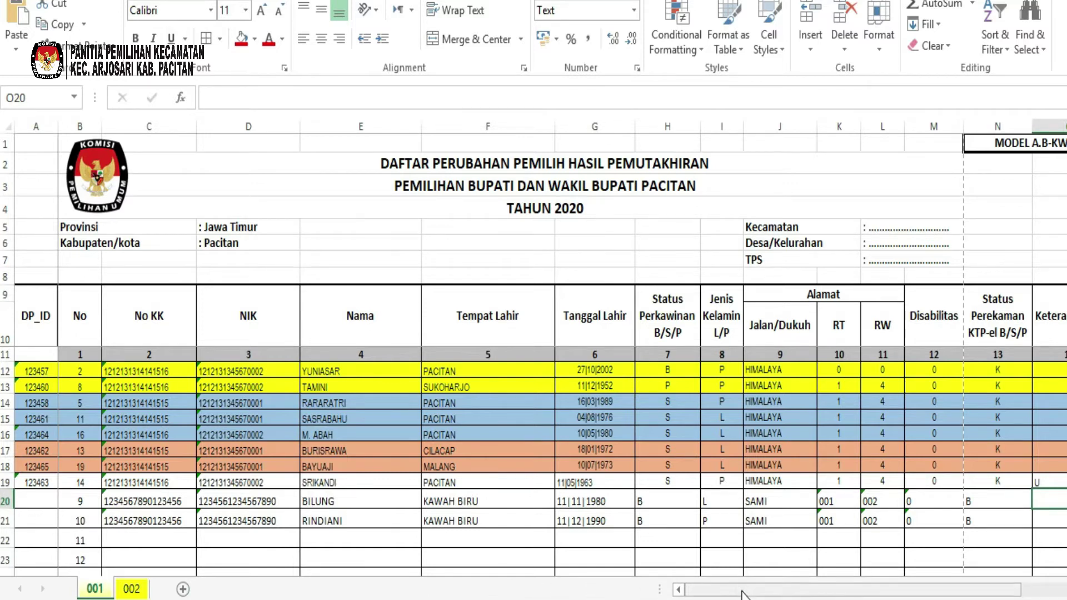
pyautogui.moveTo(742, 589); pyautogui.dragTo(792, 589)
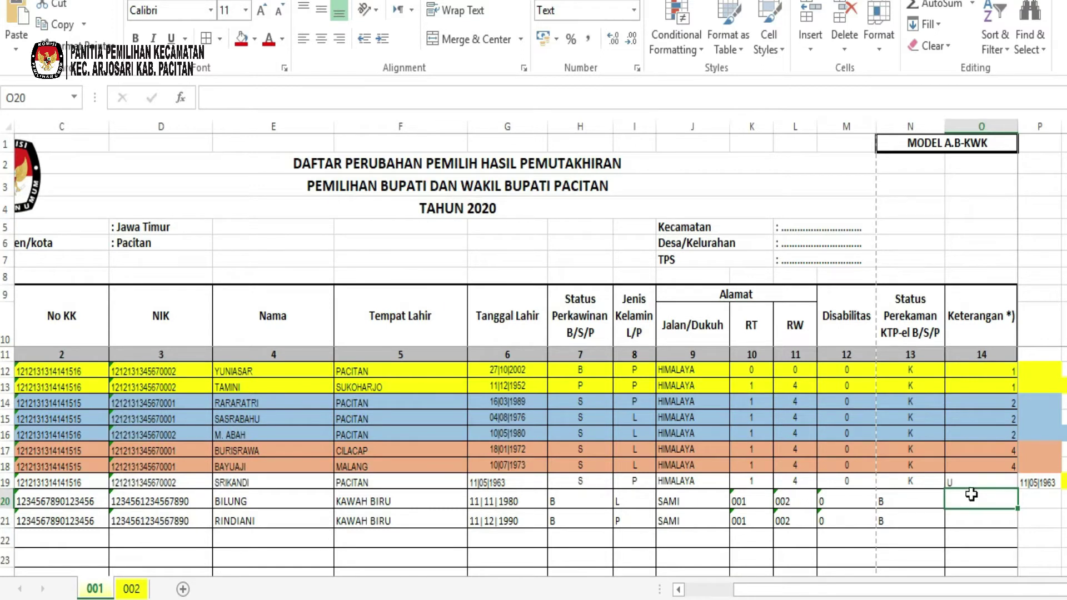
pyautogui.write('B')
pyautogui.click(965, 524)
pyautogui.write('B')
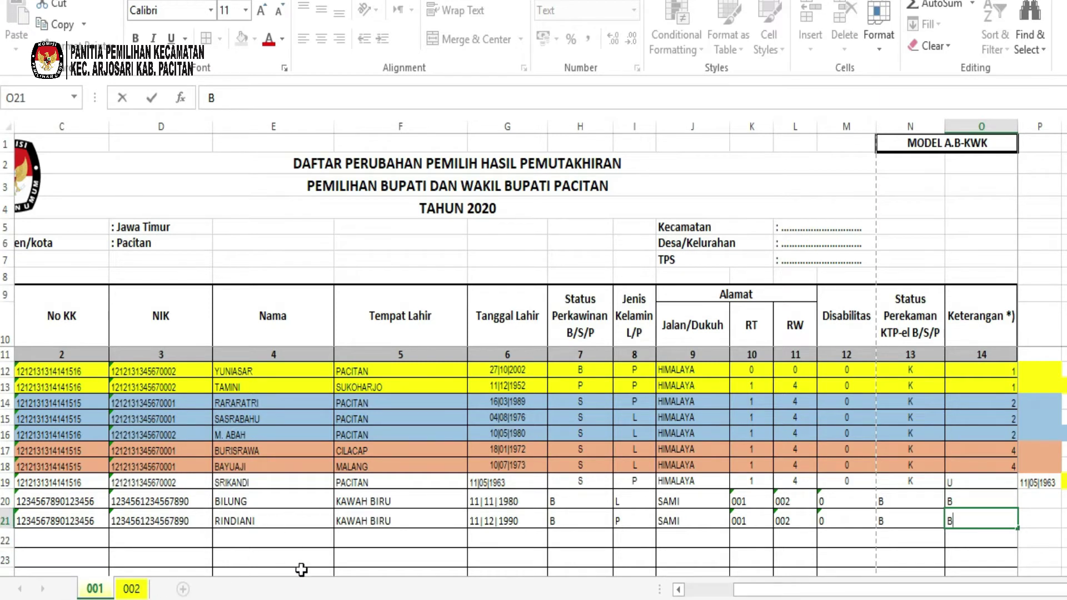
# Step: Open sheet 002 of the A.B.-KWK SPS form, then switch to sheet 2 of the A-KWK (spesimen) workbook
pyautogui.click(131, 589)
pyautogui.scroll(12, 488, 536)
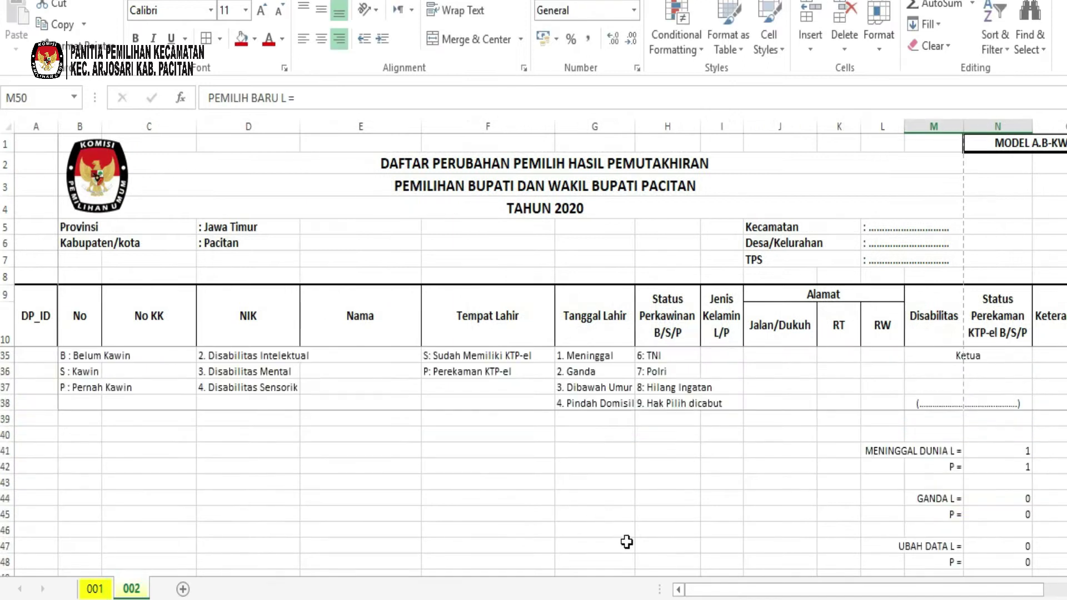
pyautogui.click(695, 599)
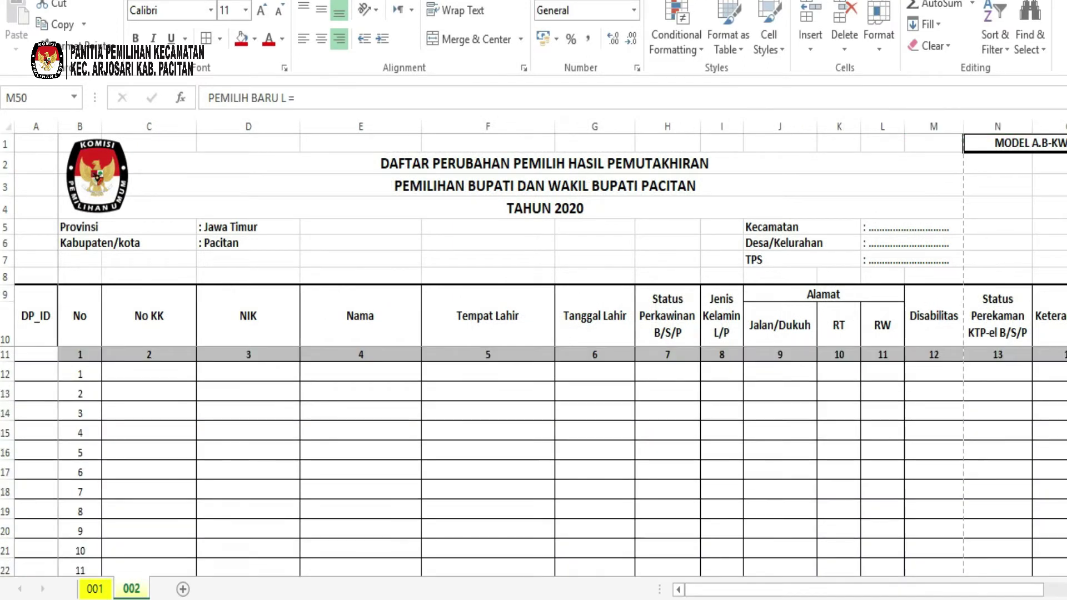
pyautogui.click(905, 558)
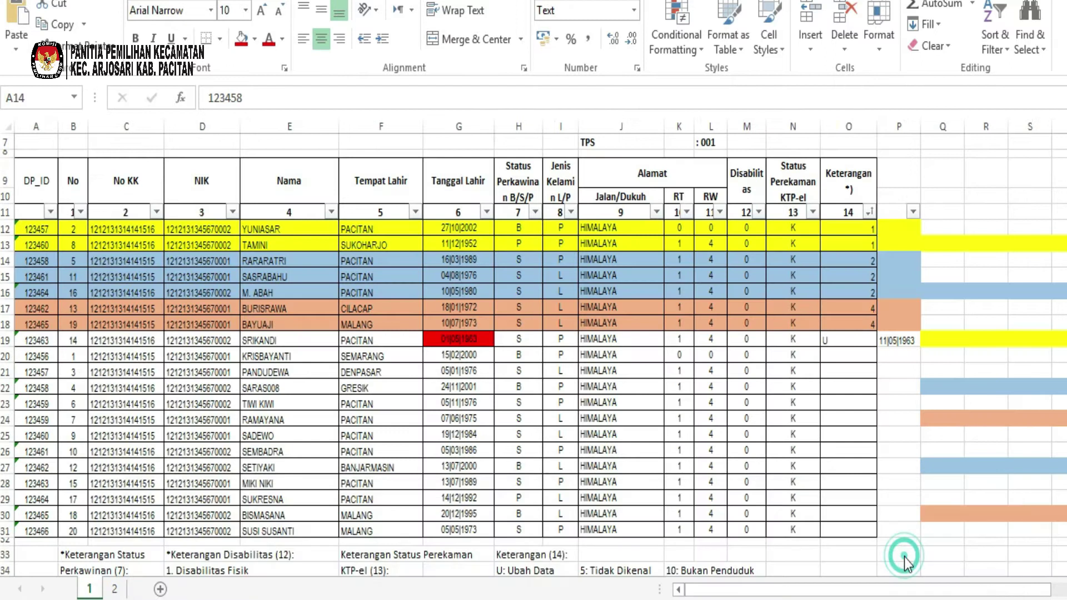
pyautogui.click(114, 589)
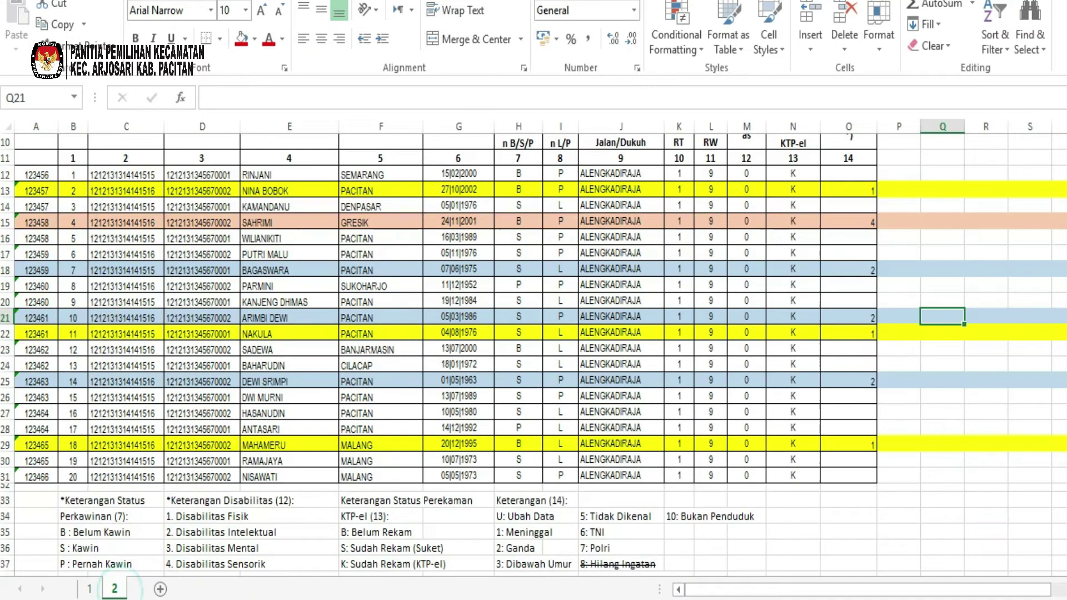
pyautogui.scroll(4, 124, 514)
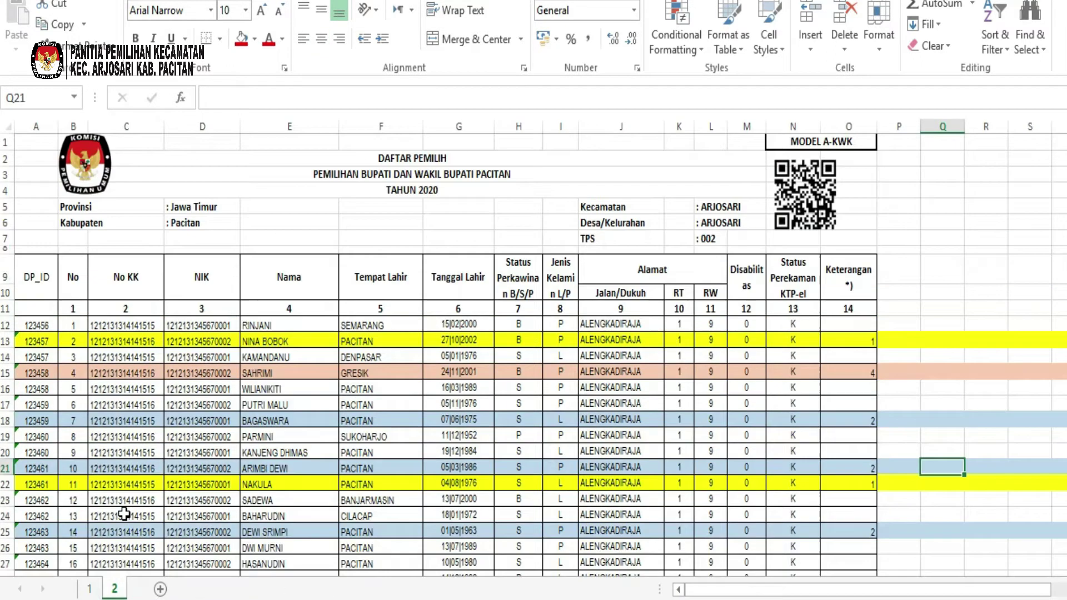
# Step: Add filters to header row 11 of sheet 2 and sort its voter list by the Keterangan column in ascending order
pyautogui.click(5, 308)
pyautogui.click(994, 25)
pyautogui.click(1020, 146)
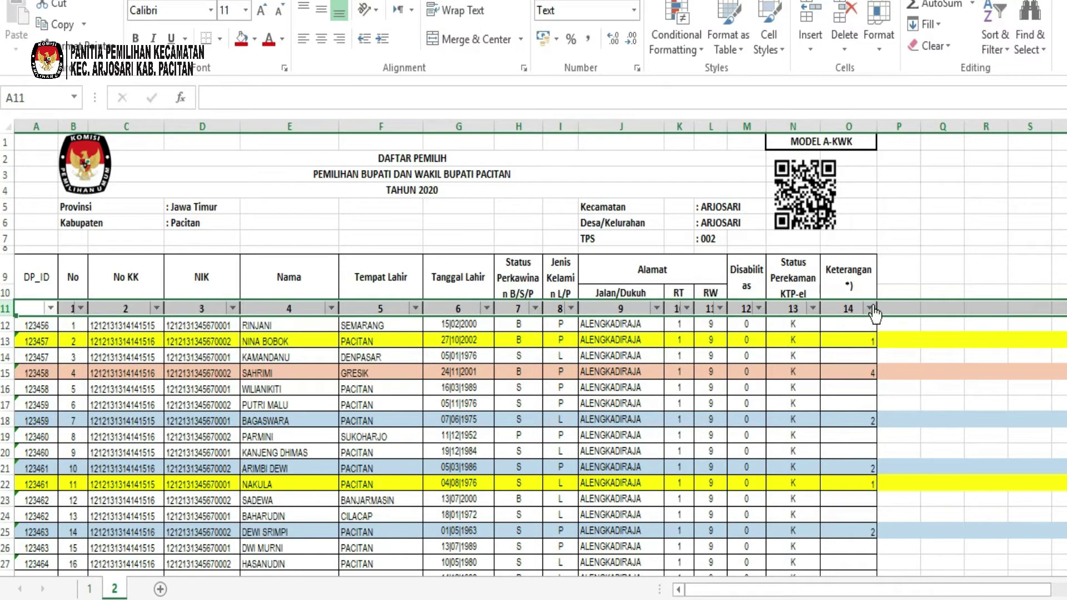
pyautogui.click(869, 309)
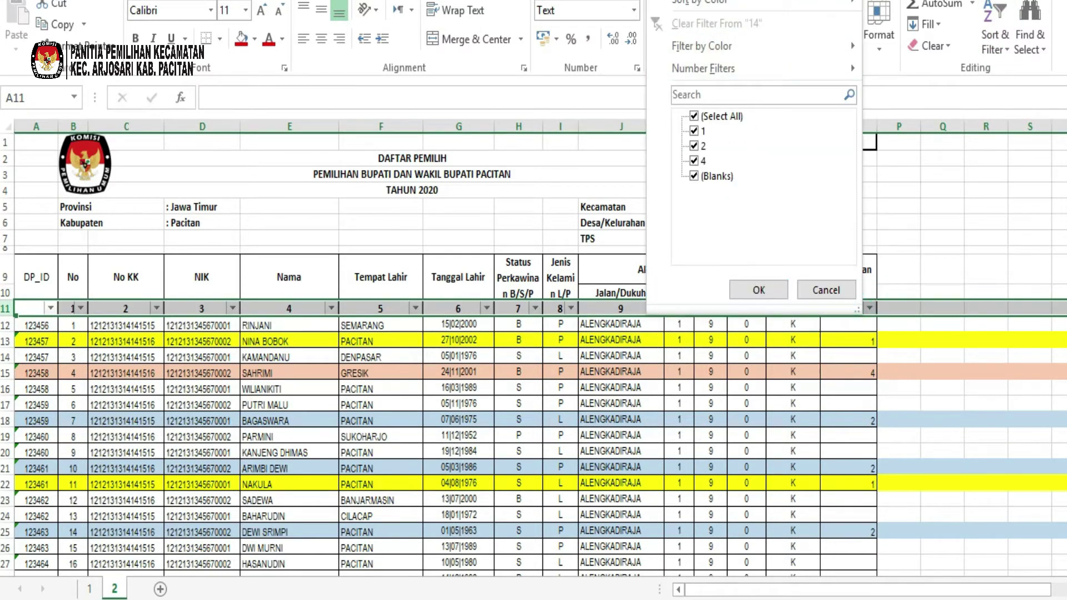
pyautogui.click(700, 1)
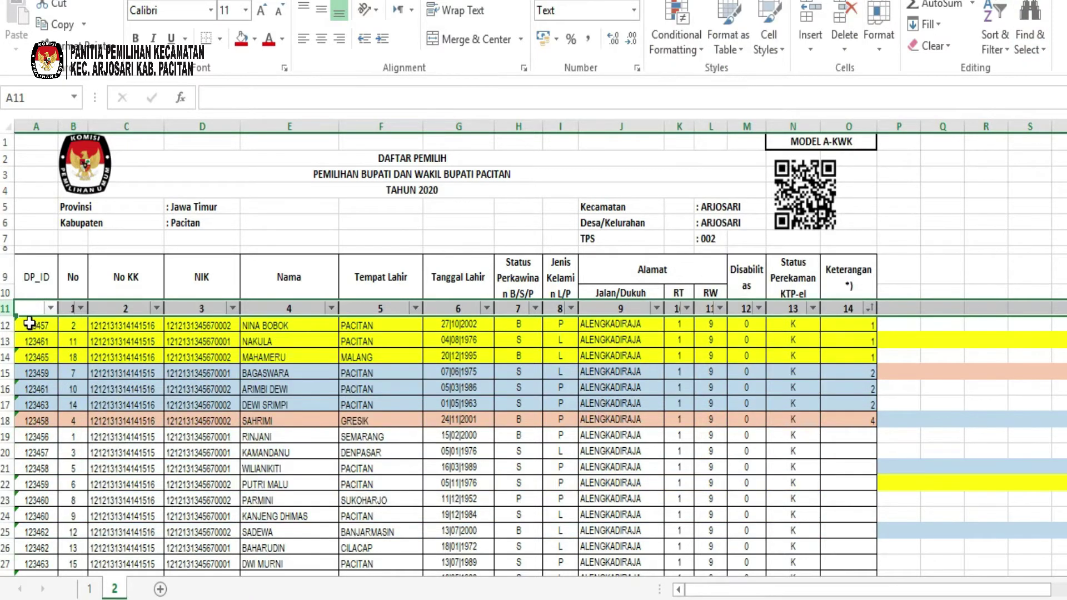
# Step: Copy the coloured rows 12–18 with codes 1, 2 and 4 into sheet 002 of A.B.-KWK SPS, starting at A12
pyautogui.moveTo(6, 326); pyautogui.dragTo(3, 418)
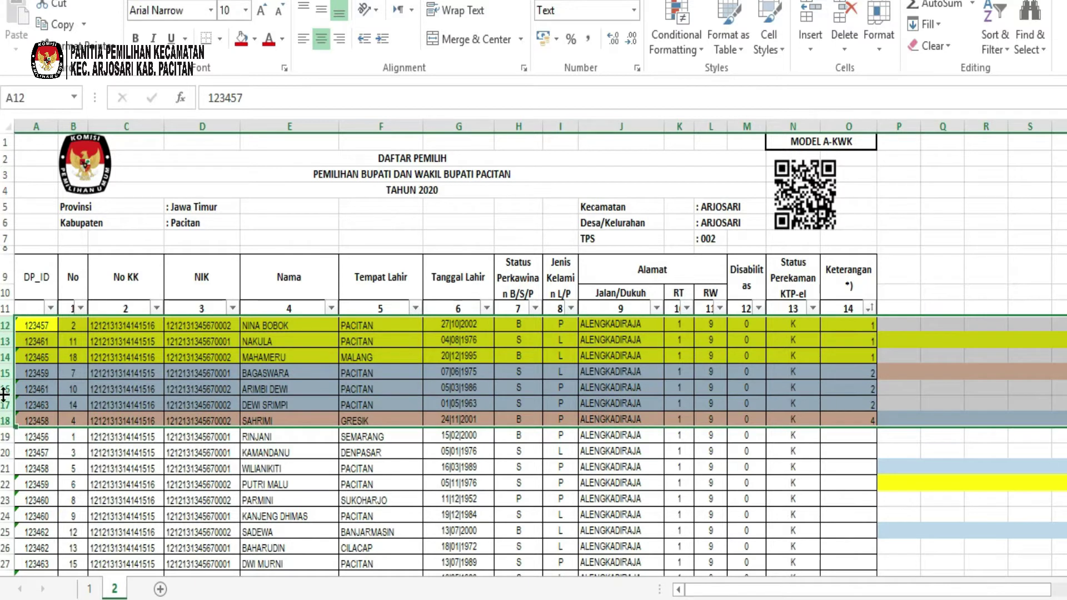
pyautogui.hotkey('ctrl', 'c')
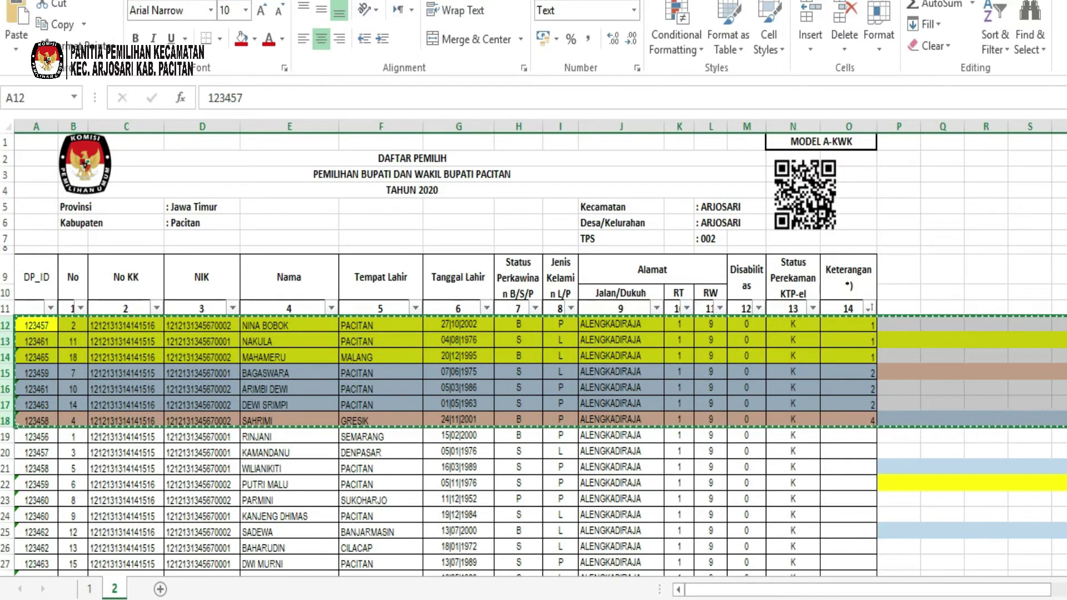
pyautogui.click(555, 599)
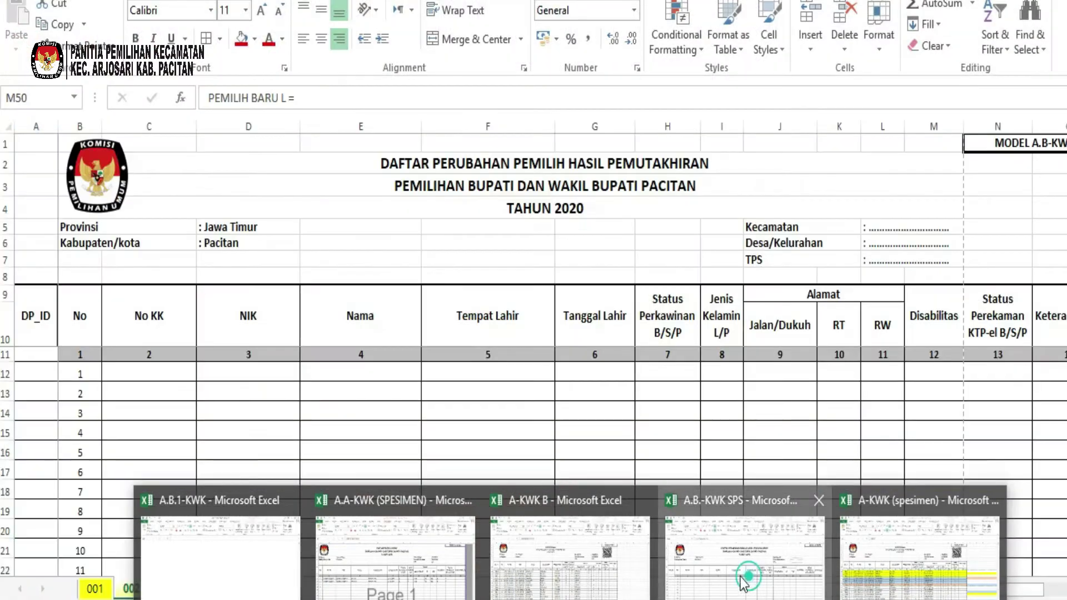
pyautogui.click(744, 556)
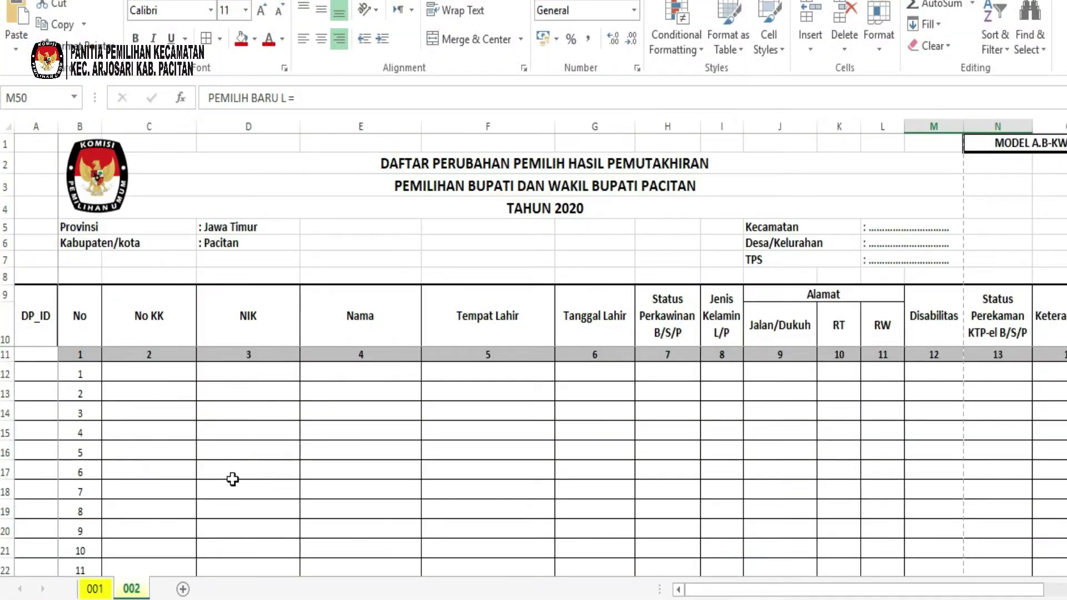
pyautogui.click(31, 372)
pyautogui.hotkey('ctrl', 'v')
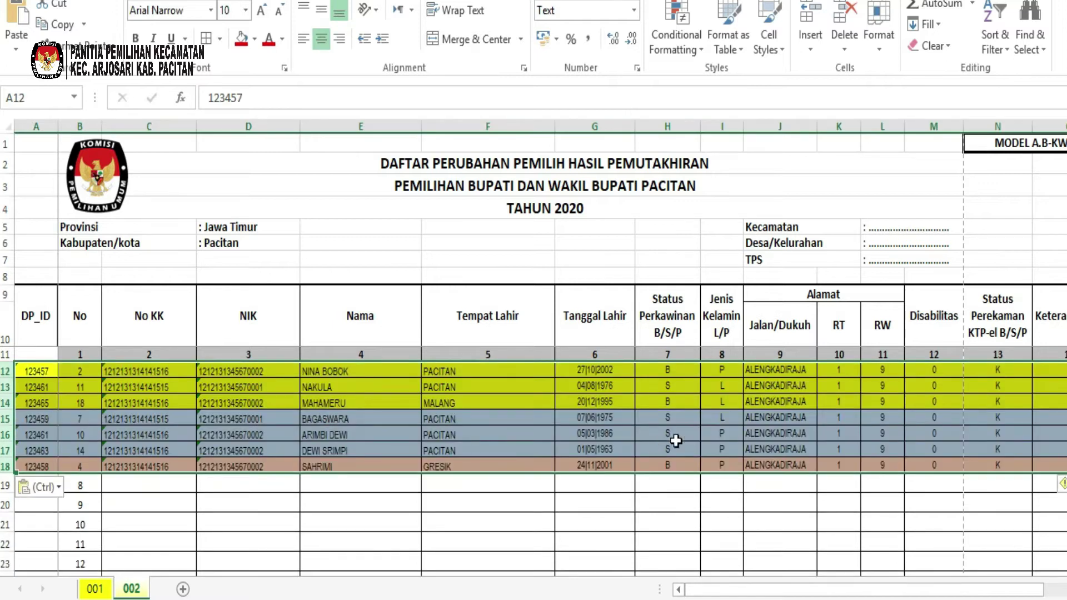
# Step: Return to sheet 001 and examine the Keterangan codes of the listed voters in column O, rows 12–19
pyautogui.hotkey('ctrl', 'pageup')
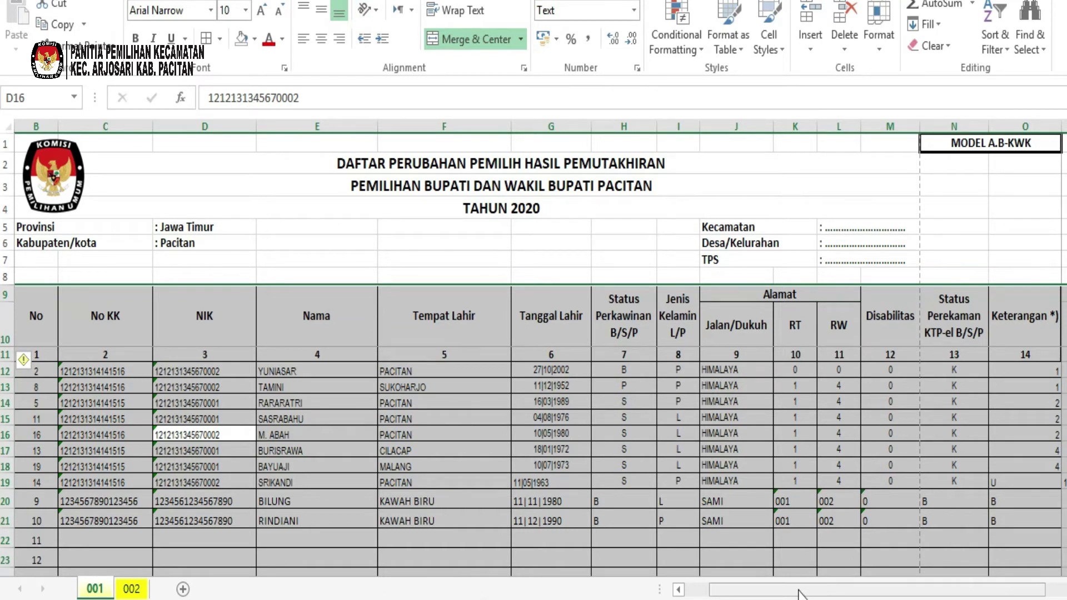
pyautogui.moveTo(785, 590); pyautogui.dragTo(972, 588)
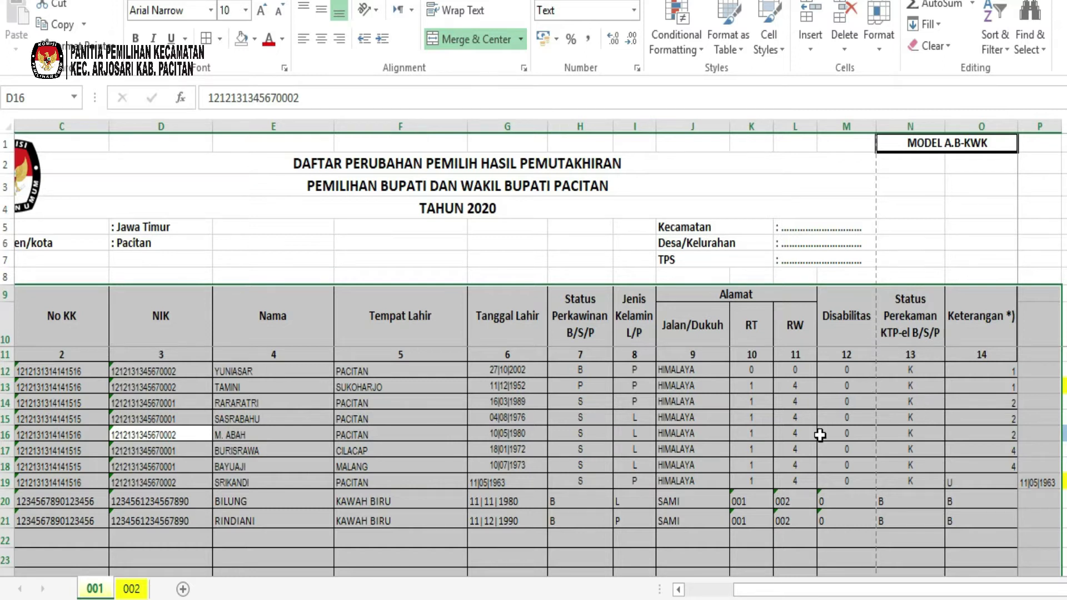
pyautogui.click(1007, 376)
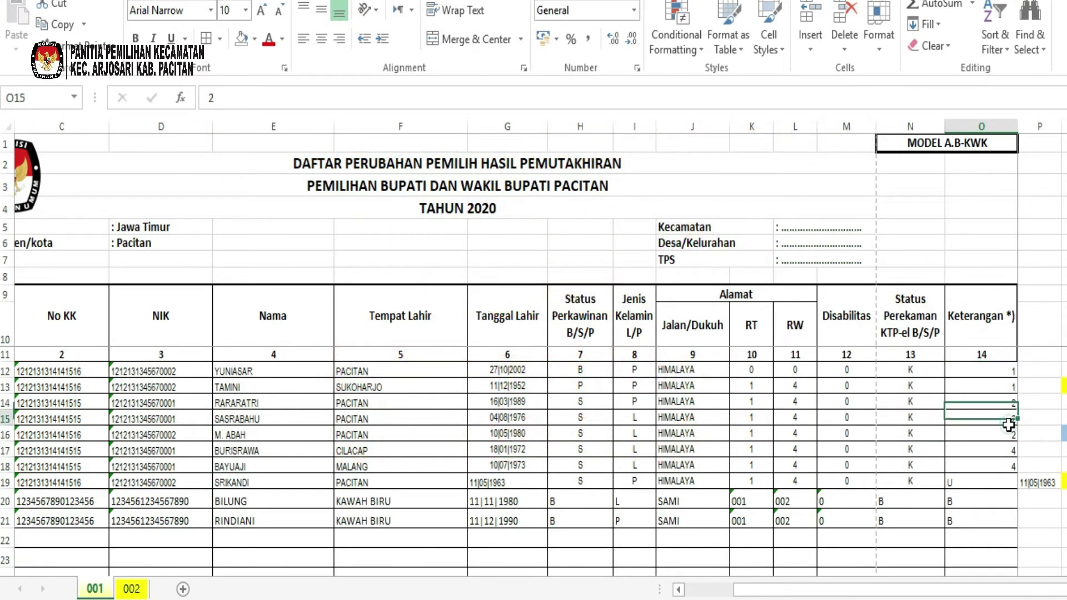
pyautogui.click(992, 463)
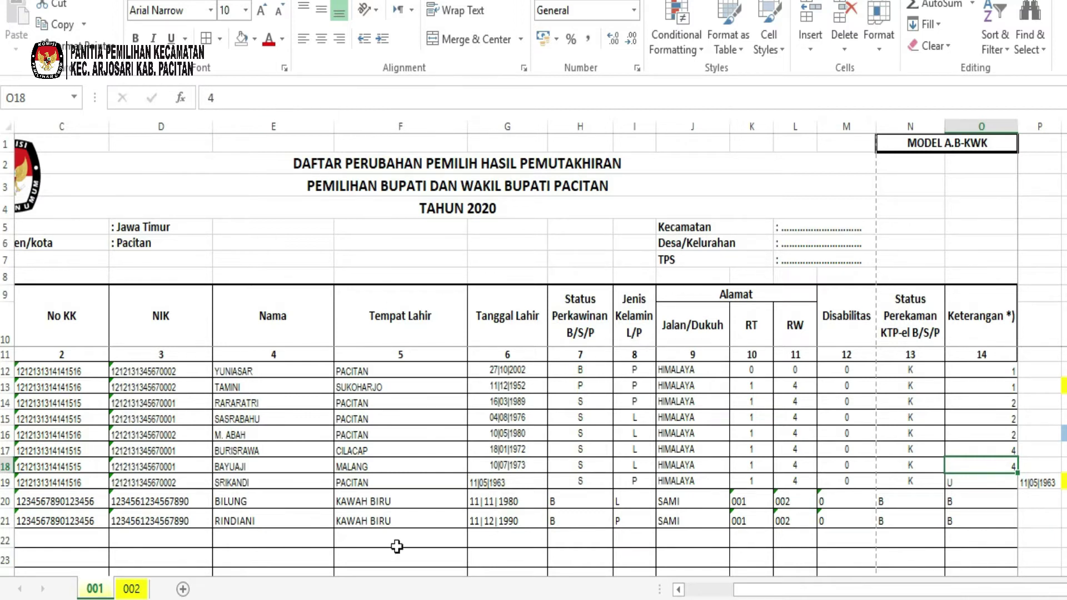
pyautogui.press('Down')
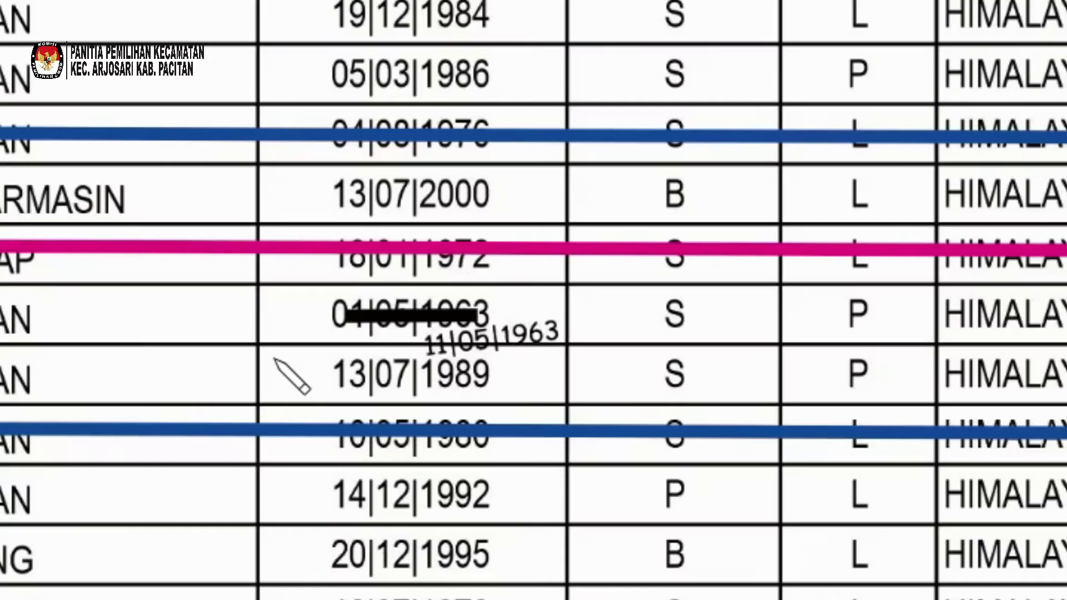
# Step: Mark the struck-out birth date and its handwritten correction on the scanned voter list with the red pen
pyautogui.moveTo(242, 298); pyautogui.dragTo(558, 281)
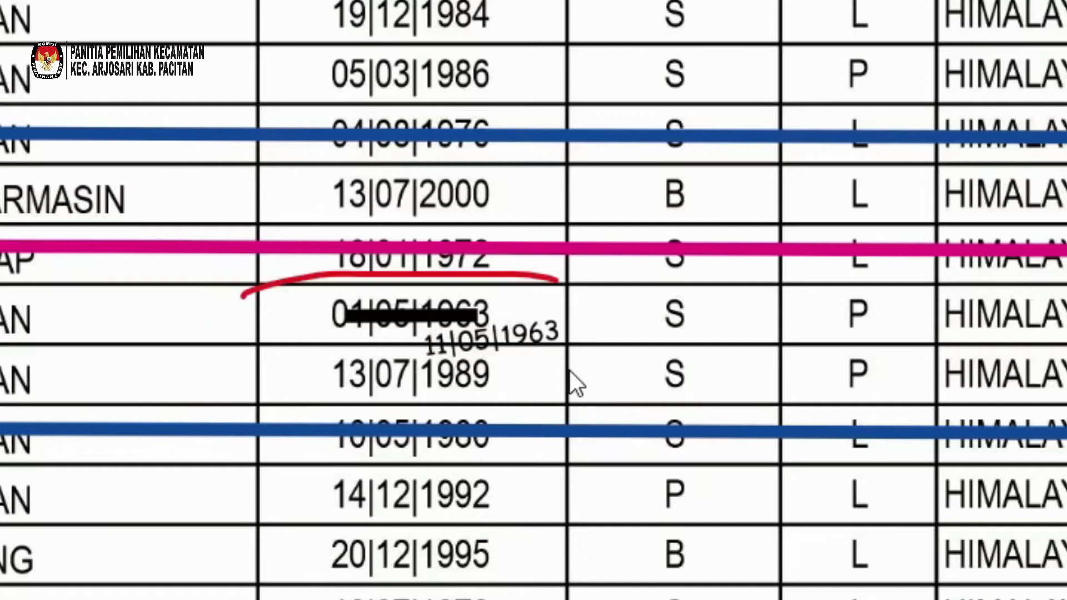
pyautogui.moveTo(235, 386)
pyautogui.mouseDown()
pyautogui.moveTo(257, 303)
pyautogui.moveTo(302, 305)
pyautogui.mouseUp()
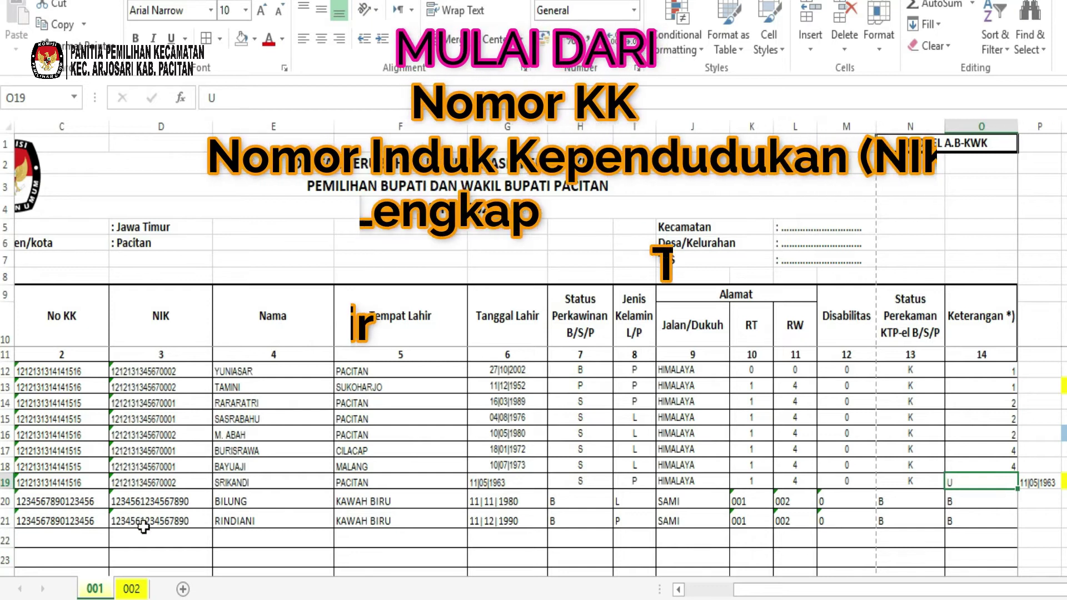
# Step: Examine the first new voter's entries in row 20 of sheet 001, from NIK through address to KTP-el recording status
pyautogui.click(142, 506)
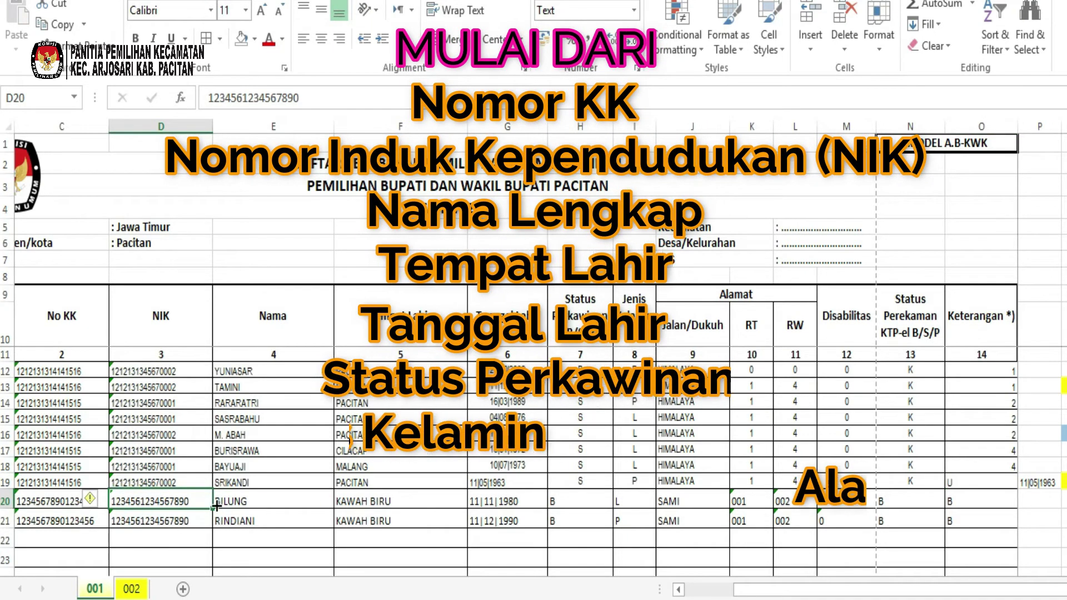
pyautogui.click(245, 500)
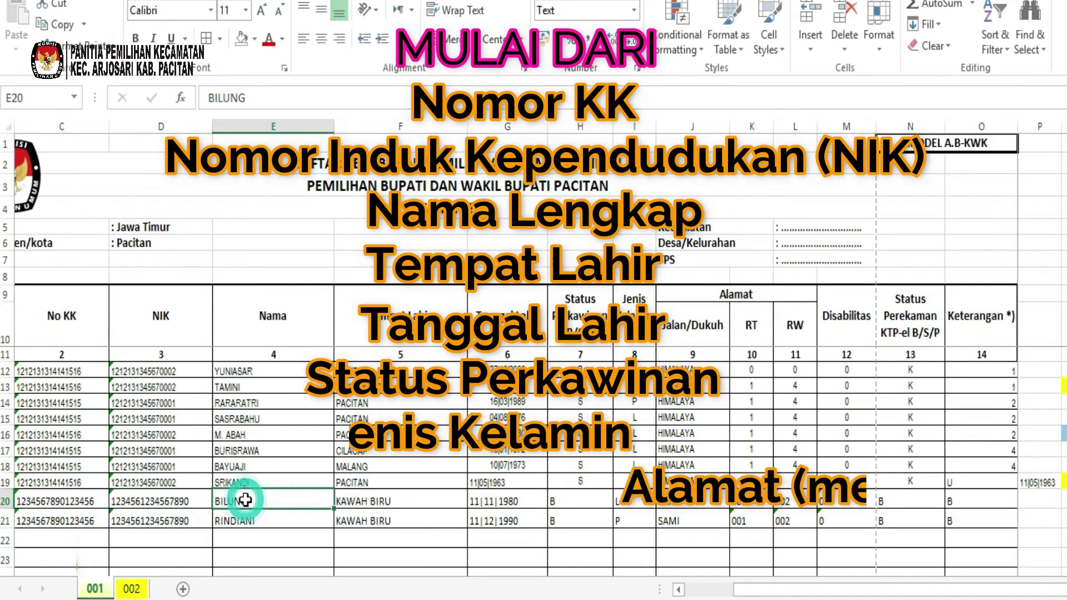
pyautogui.click(350, 503)
pyautogui.click(507, 503)
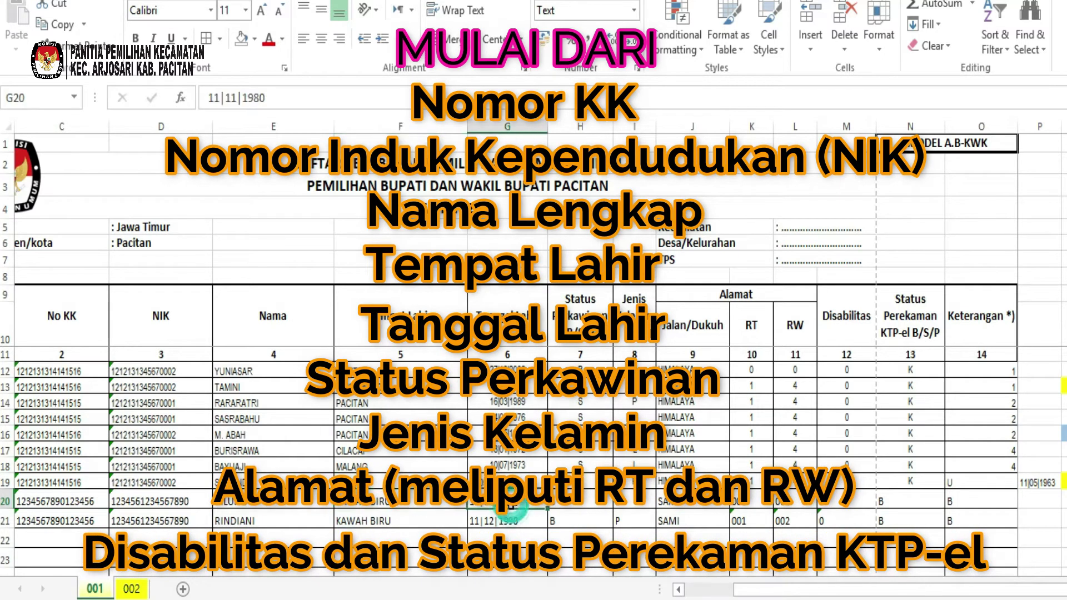
pyautogui.click(573, 503)
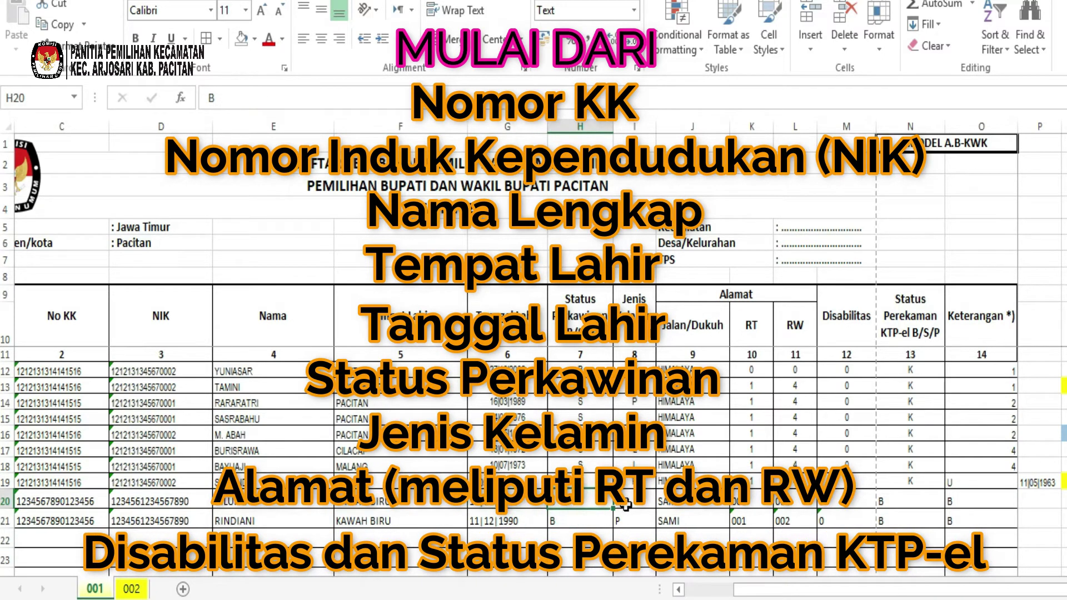
pyautogui.click(626, 504)
pyautogui.moveTo(689, 505); pyautogui.dragTo(774, 503)
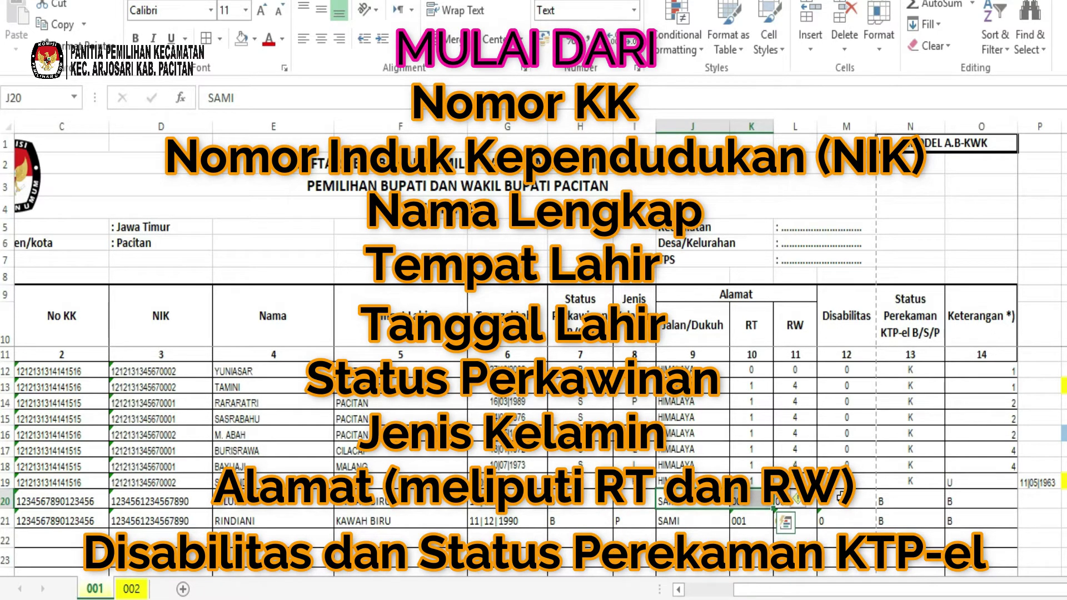
pyautogui.click(878, 503)
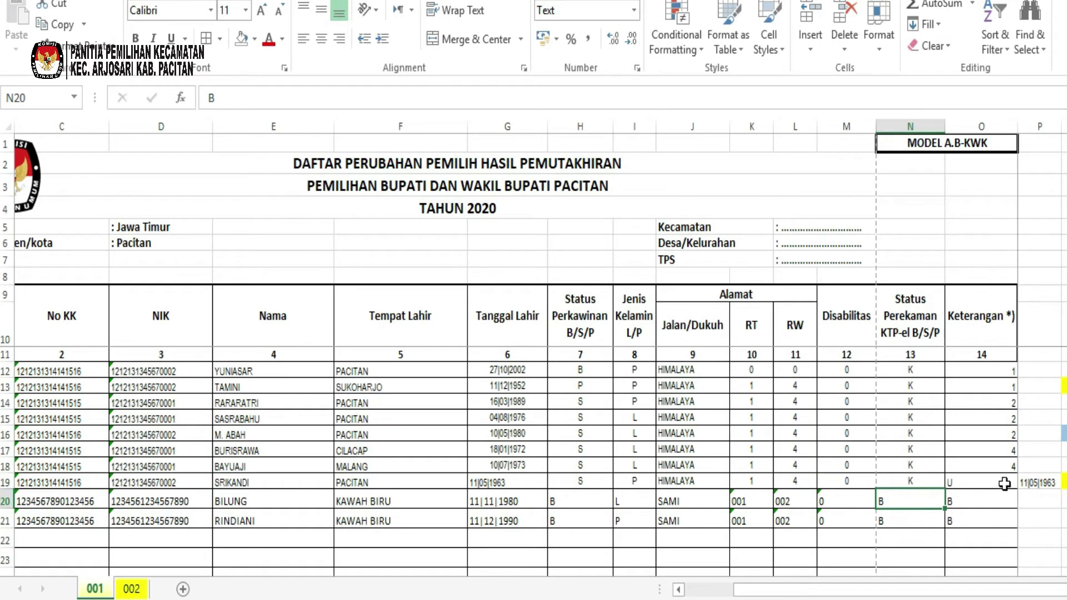
# Step: Underline the day, month and year of the first new voter's birth date in red and draw an arrow to the last separator
pyautogui.click(982, 502)
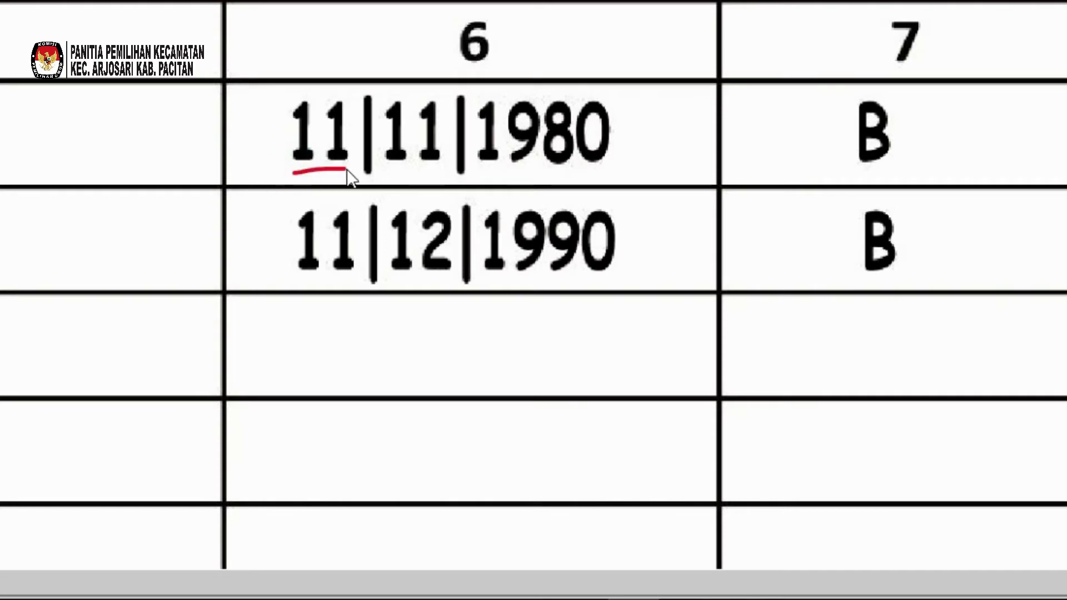
pyautogui.moveTo(377, 170); pyautogui.dragTo(438, 163)
pyautogui.click(478, 167)
pyautogui.moveTo(563, 166); pyautogui.dragTo(567, 163)
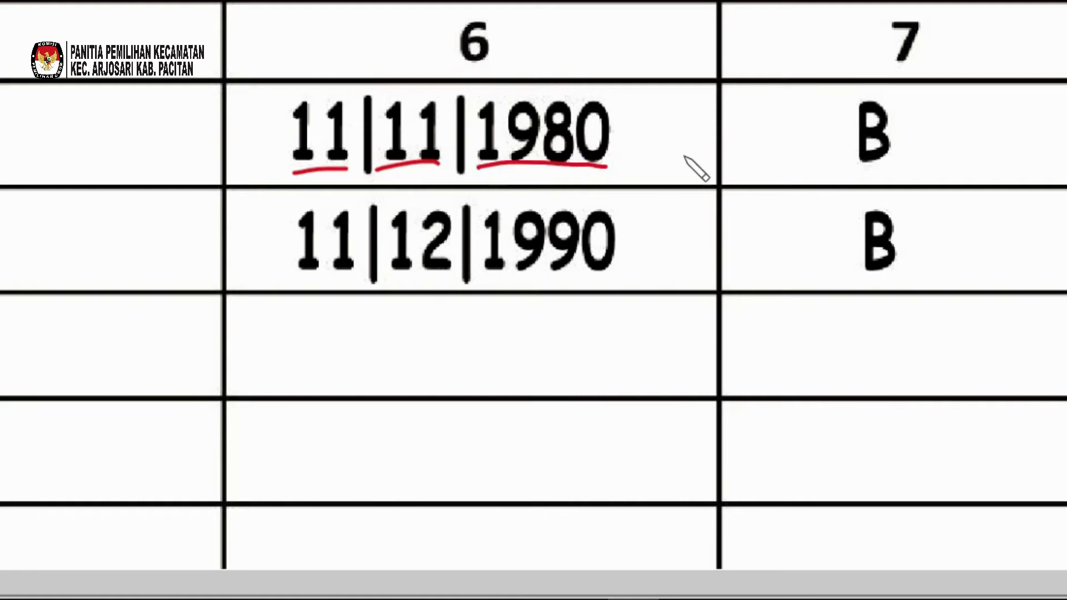
pyautogui.moveTo(462, 95)
pyautogui.mouseDown()
pyautogui.moveTo(562, 59)
pyautogui.moveTo(553, 50)
pyautogui.mouseUp()
pyautogui.moveTo(484, 66)
pyautogui.mouseDown()
pyautogui.moveTo(464, 94)
pyautogui.moveTo(501, 94)
pyautogui.mouseUp()
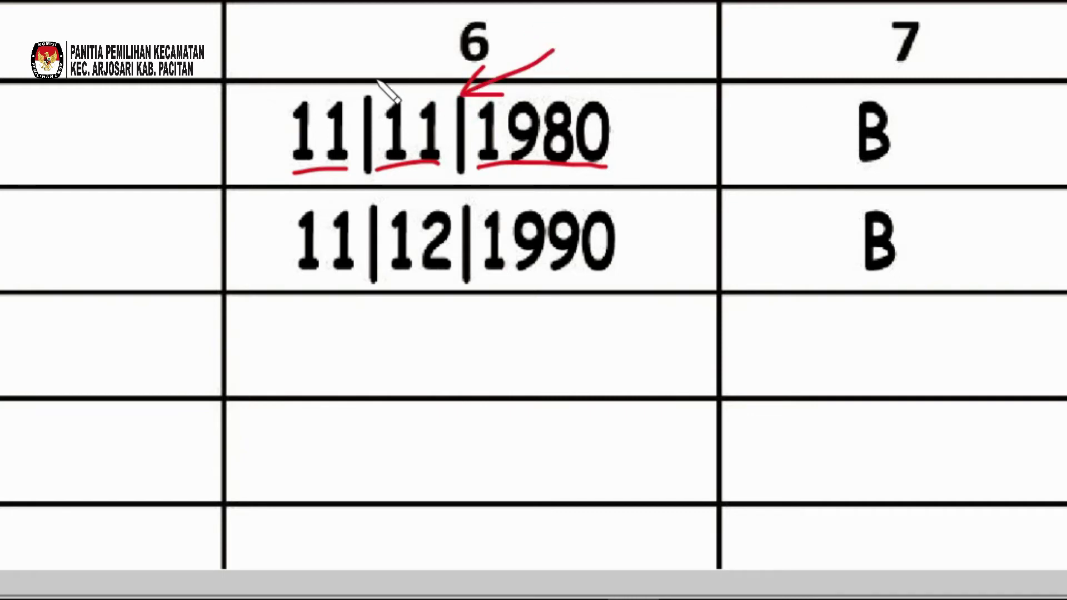
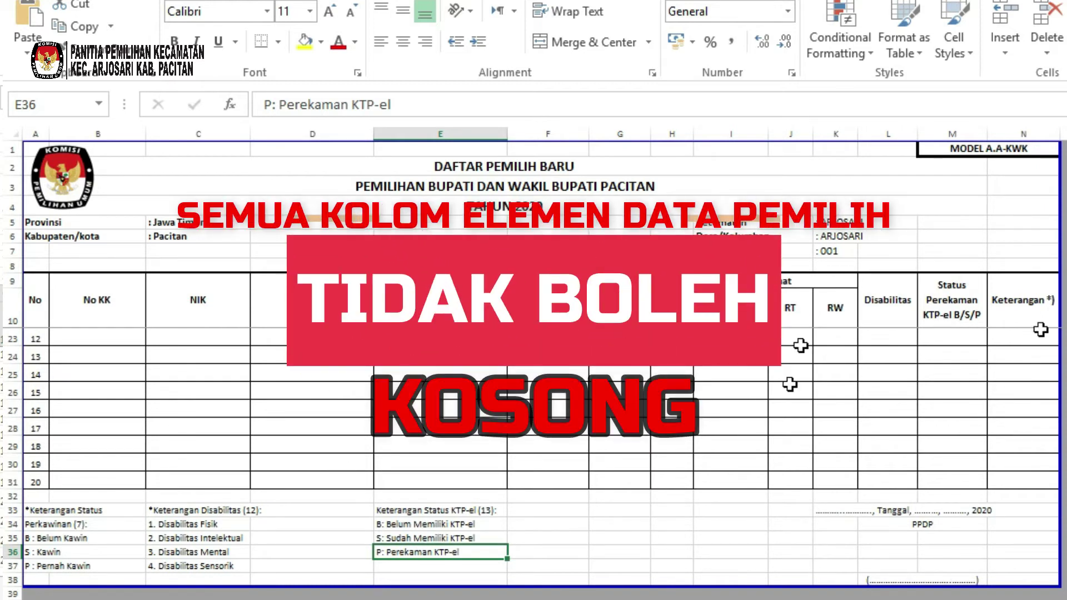
# Step: Examine the voter data columns of the A.A-KWK new-voter form, from No KK through Keterangan
pyautogui.click(731, 356)
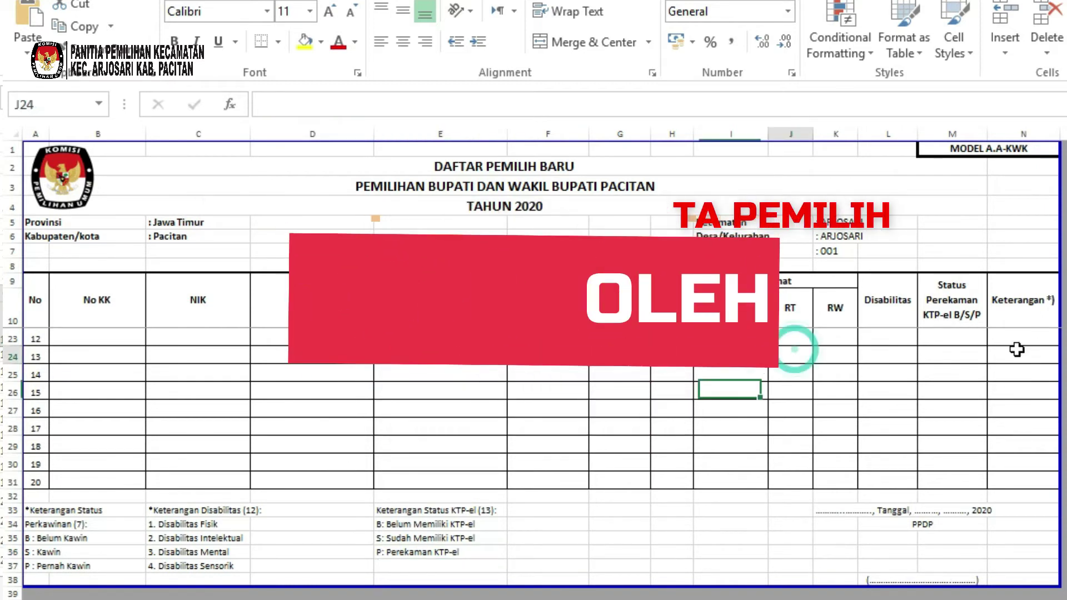
pyautogui.scroll(4, 526, 301)
pyautogui.moveTo(69, 319); pyautogui.dragTo(444, 371)
pyautogui.moveTo(952, 363); pyautogui.dragTo(1002, 350)
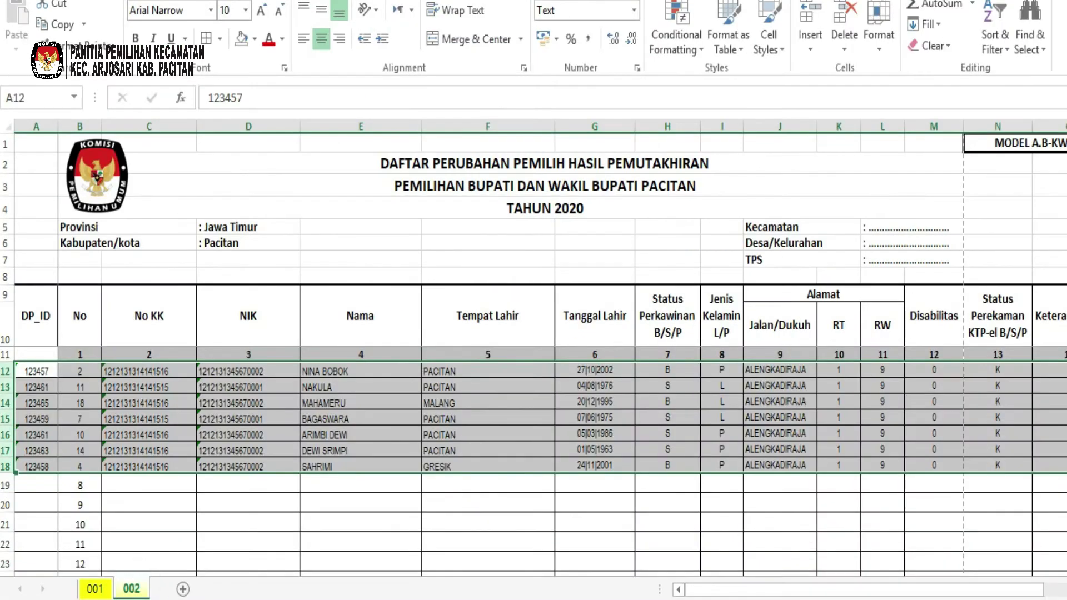
# Step: View the A.B.1-KWK recapitulation form, then return to sheet 001 of A.B.-KWK SPS and review its voter list from the DP_ID column
pyautogui.hotkey('ctrl', 'pageup')
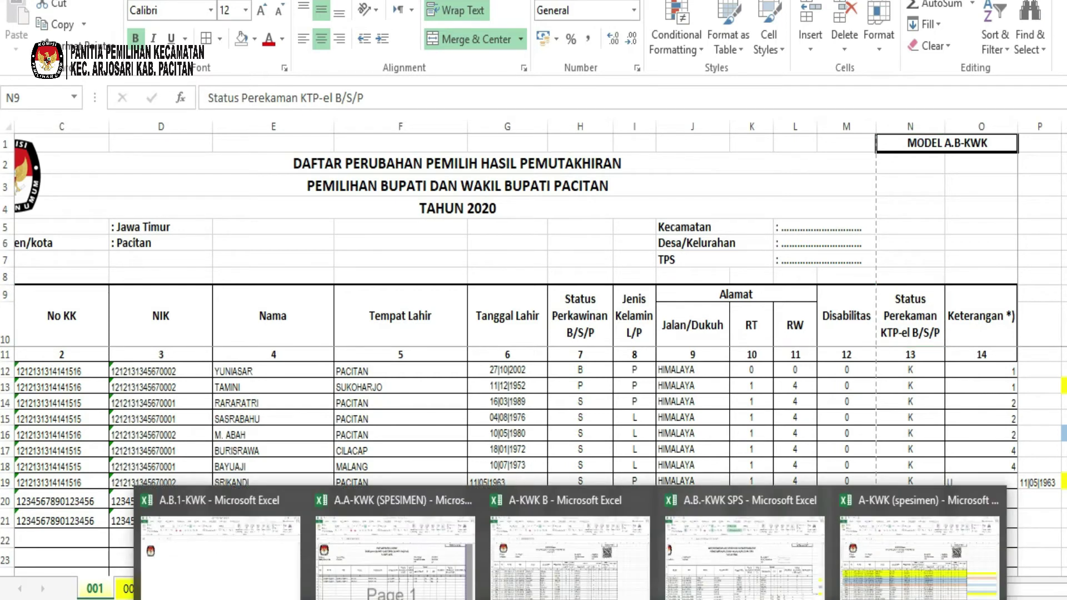
pyautogui.click(220, 556)
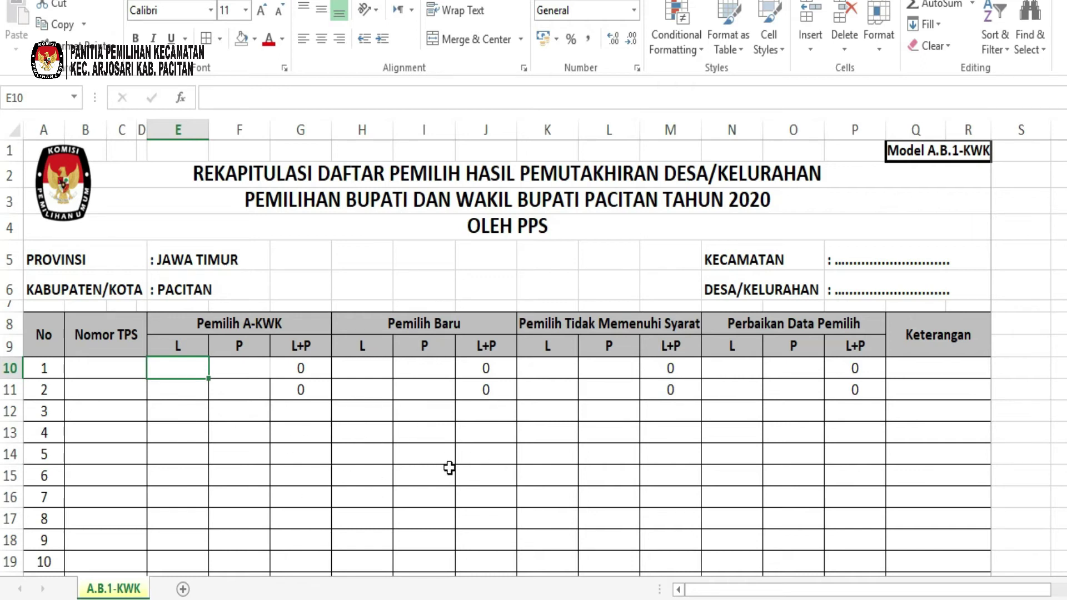
pyautogui.click(571, 599)
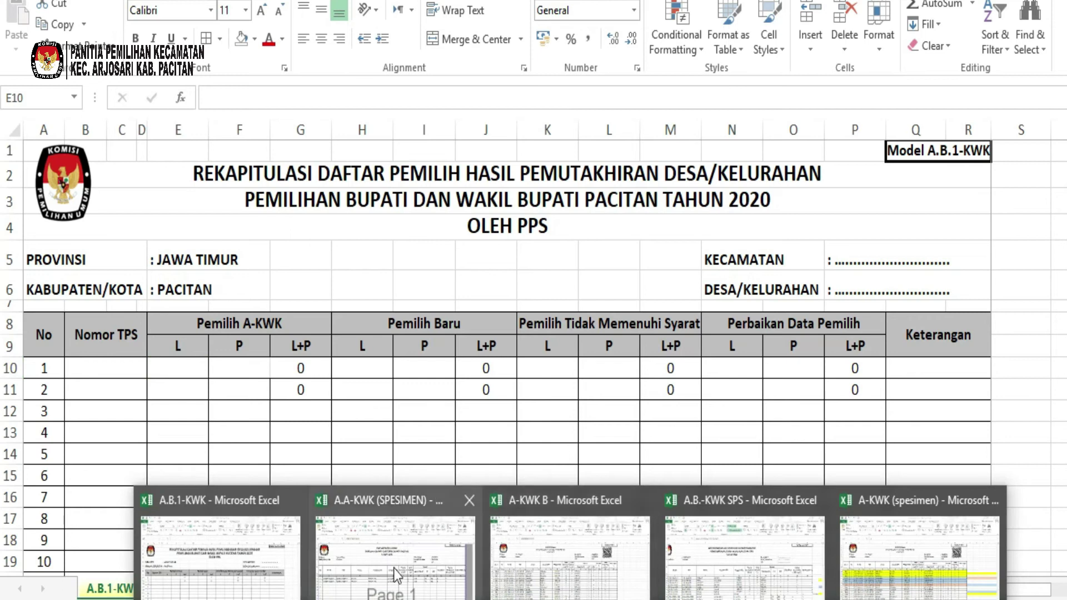
pyautogui.click(726, 539)
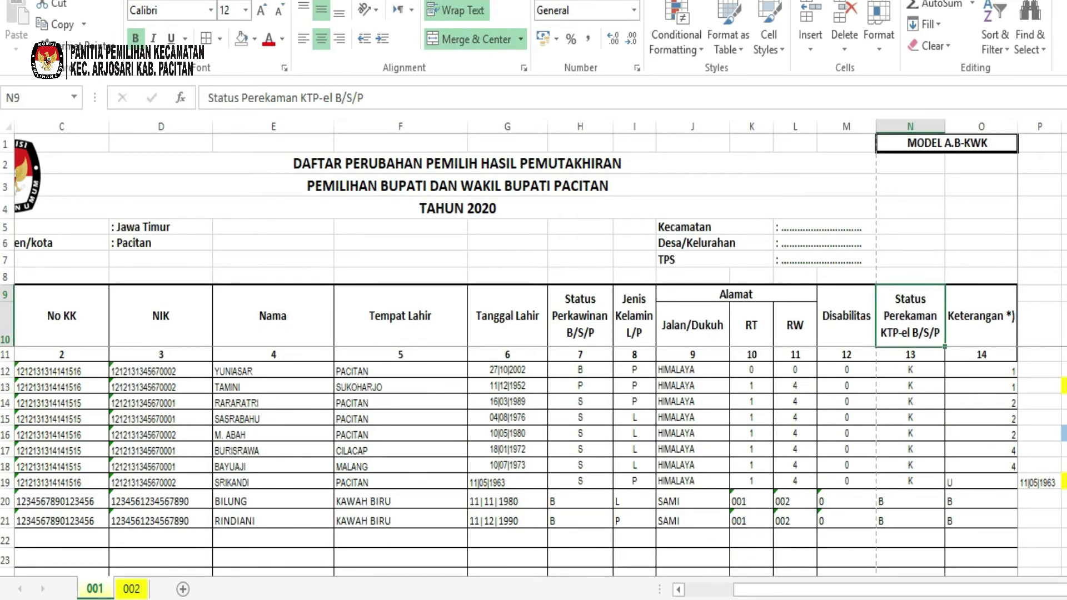
pyautogui.moveTo(795, 589); pyautogui.dragTo(746, 589)
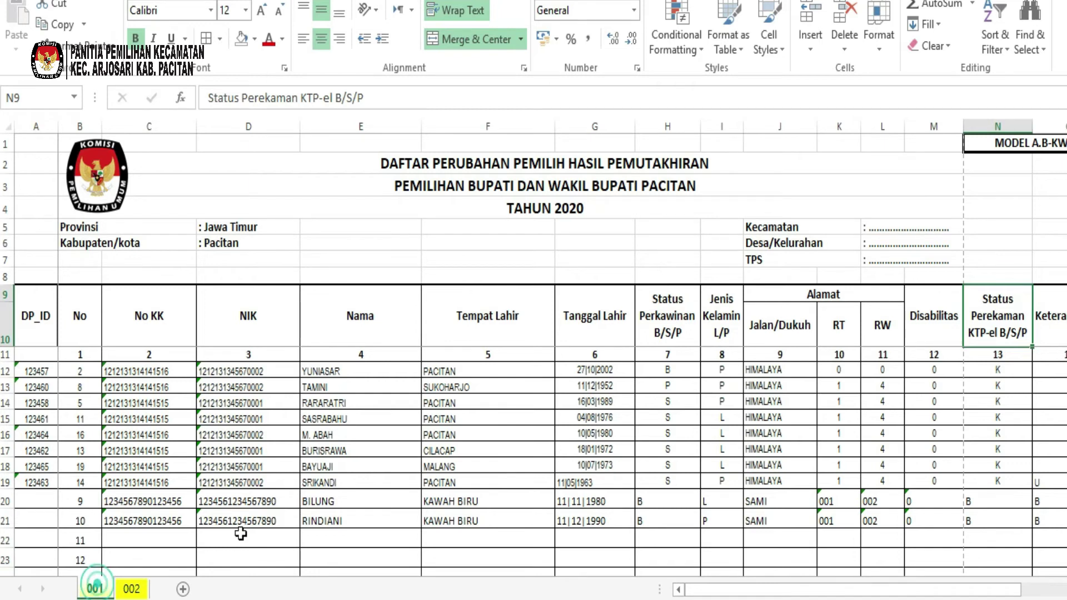
# Step: Switch to the A.B.1-KWK workbook and enter 001 and 002 as Nomor TPS in rows 1 and 2
pyautogui.click(207, 598)
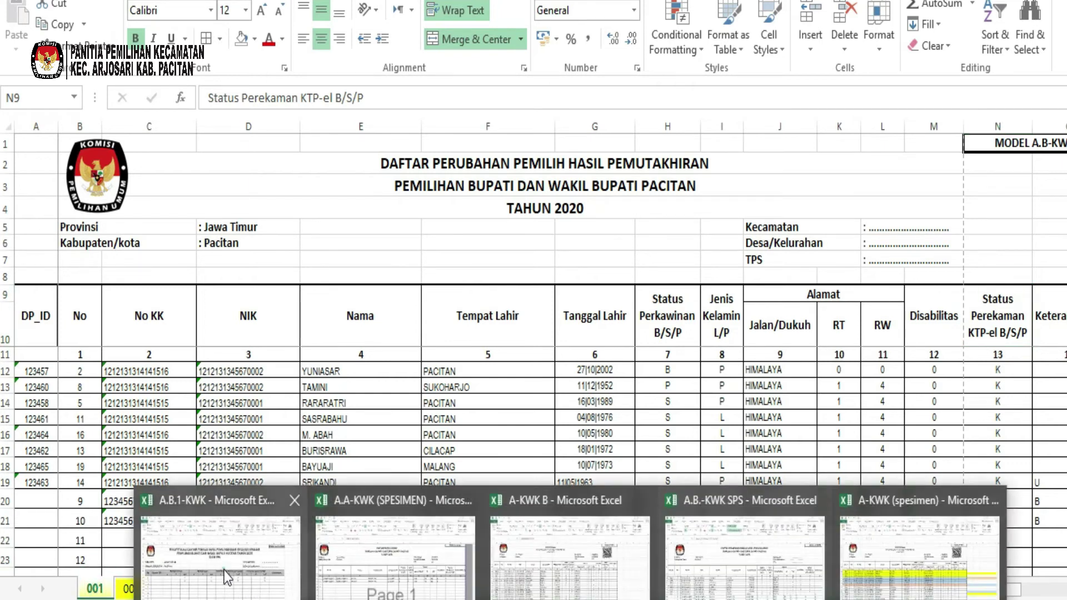
pyautogui.click(227, 577)
pyautogui.click(105, 368)
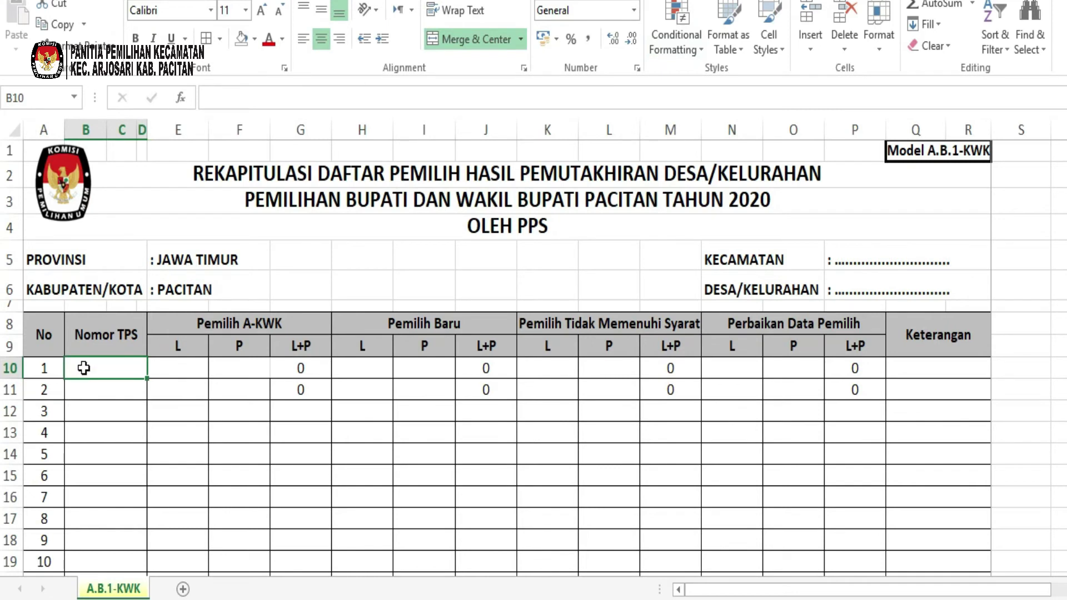
pyautogui.write("'001")
pyautogui.press('Return')
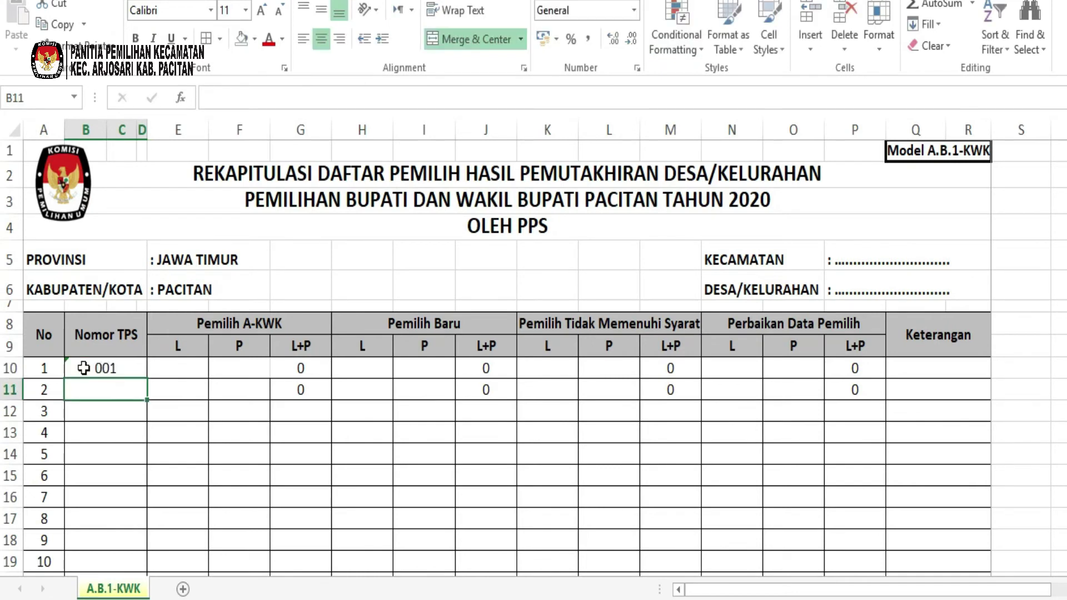
pyautogui.write("'002")
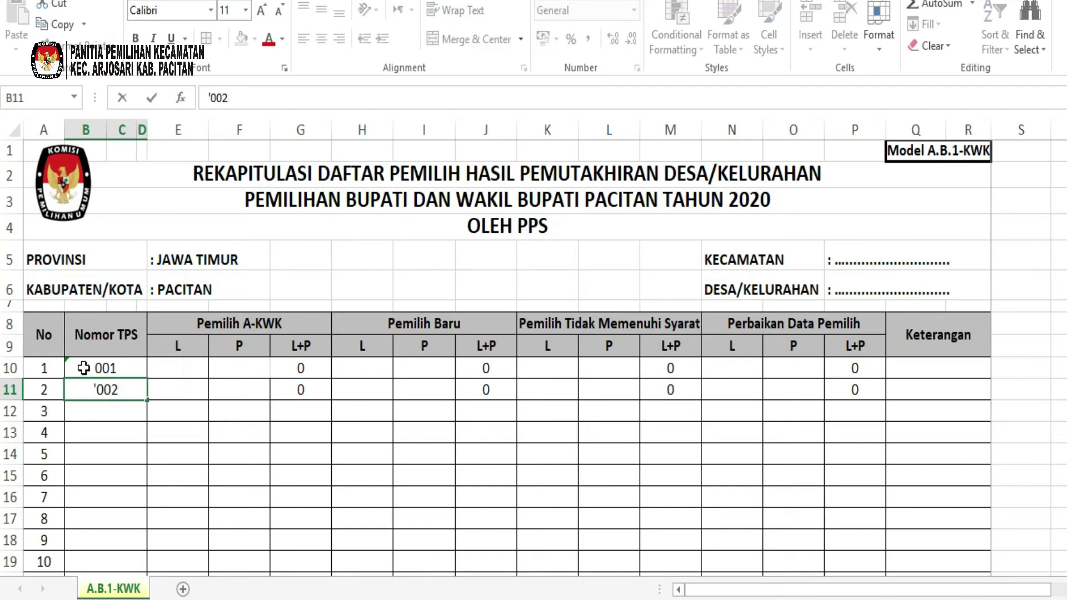
pyautogui.press('Return')
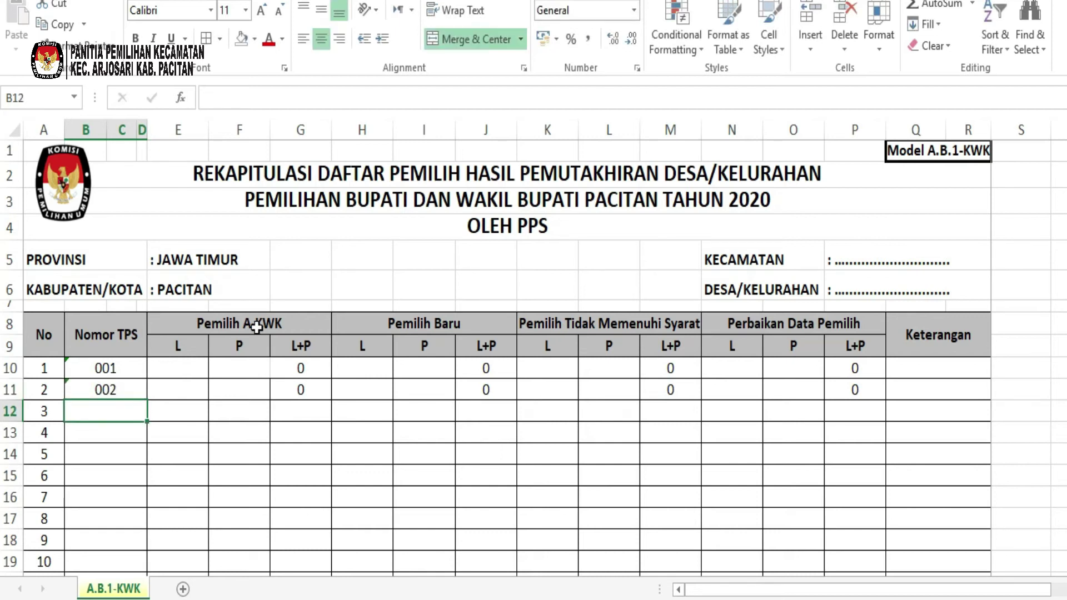
# Step: Fill in Pemilih A-KWK with 10 L and 10 P for both TPS 001 and TPS 002
pyautogui.click(229, 325)
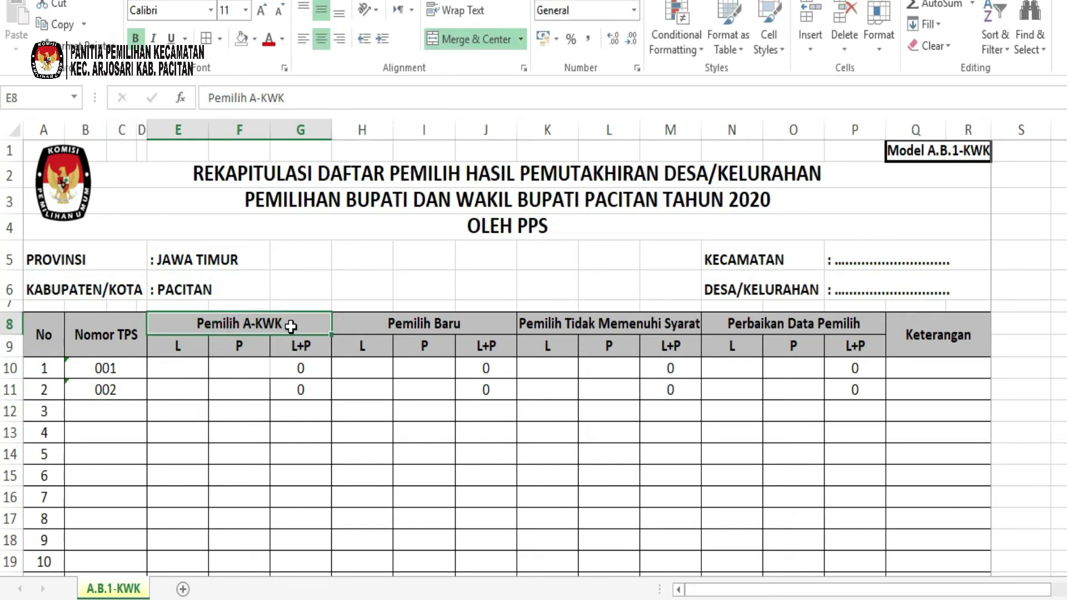
pyautogui.click(173, 371)
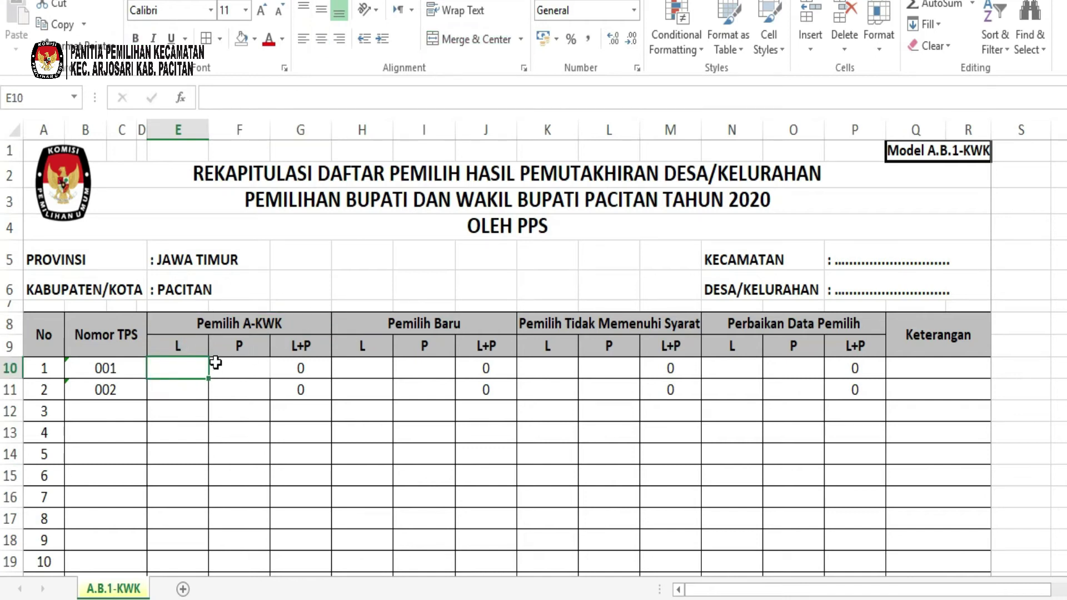
pyautogui.write('10')
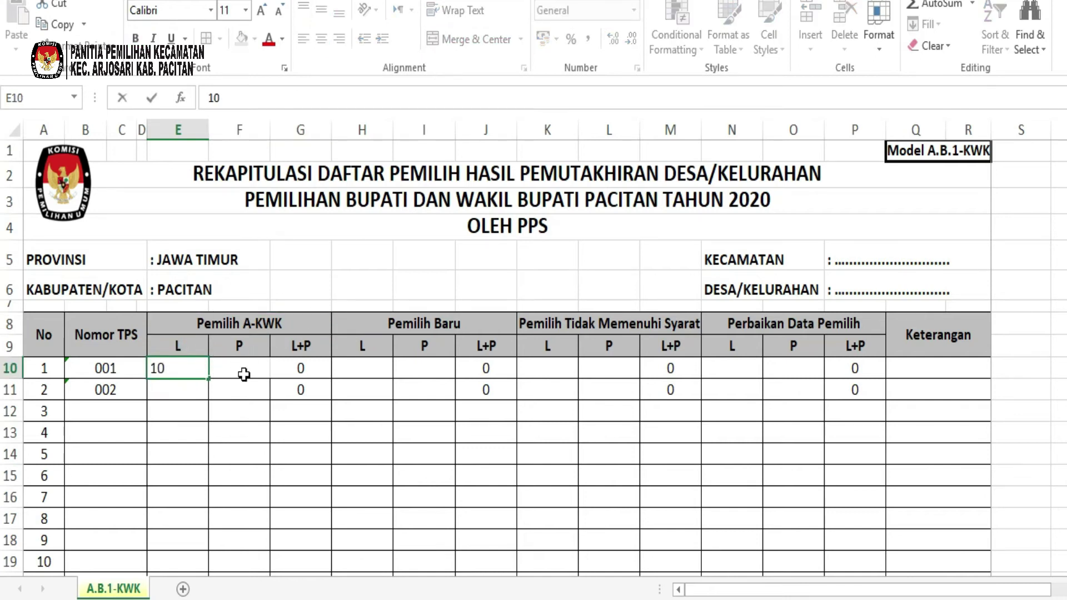
pyautogui.click(242, 369)
pyautogui.write('10')
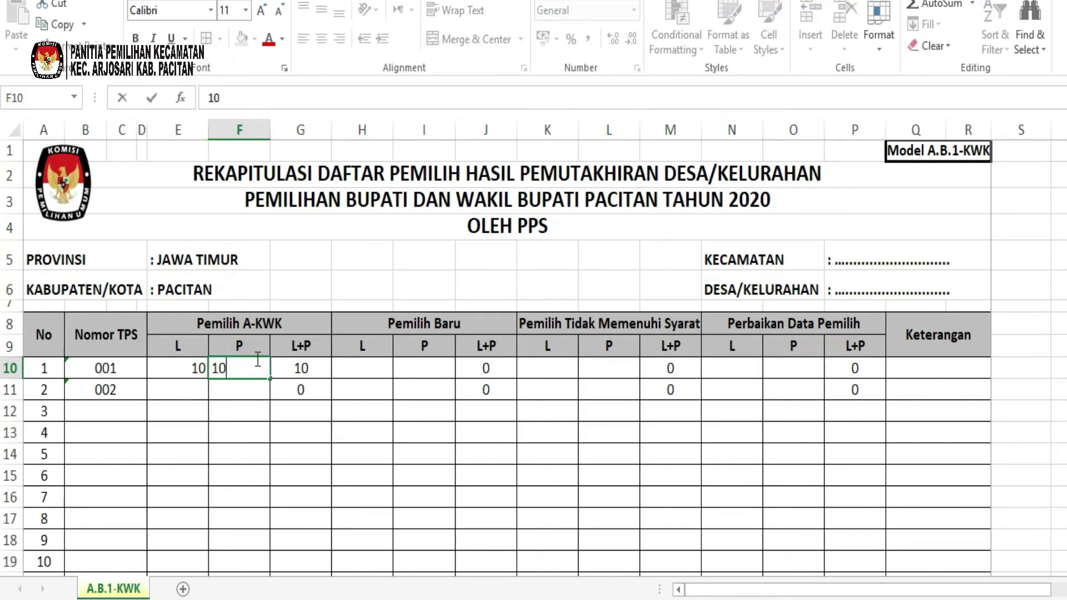
pyautogui.click(183, 392)
pyautogui.write('10')
pyautogui.press('Tab')
pyautogui.write('10')
pyautogui.press('Tab')
pyautogui.press('Tab')
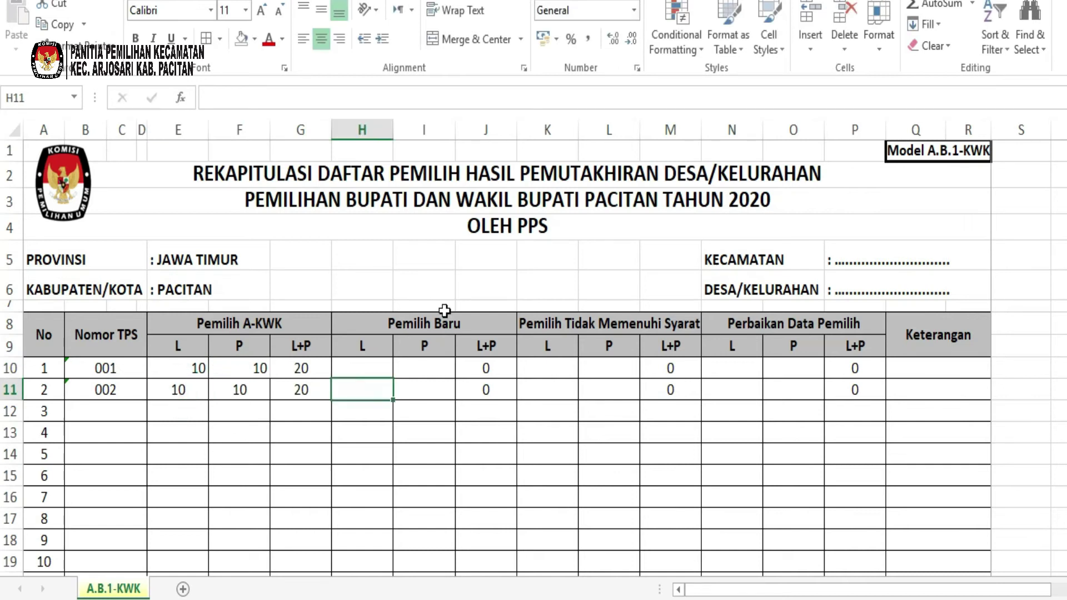
# Step: Look up the PEMILIH BARU counts below sheet 001 of A.B.-KWK SPS and enter 1 L and 1 P for TPS 001 in A.B.1-KWK
pyautogui.click(570, 599)
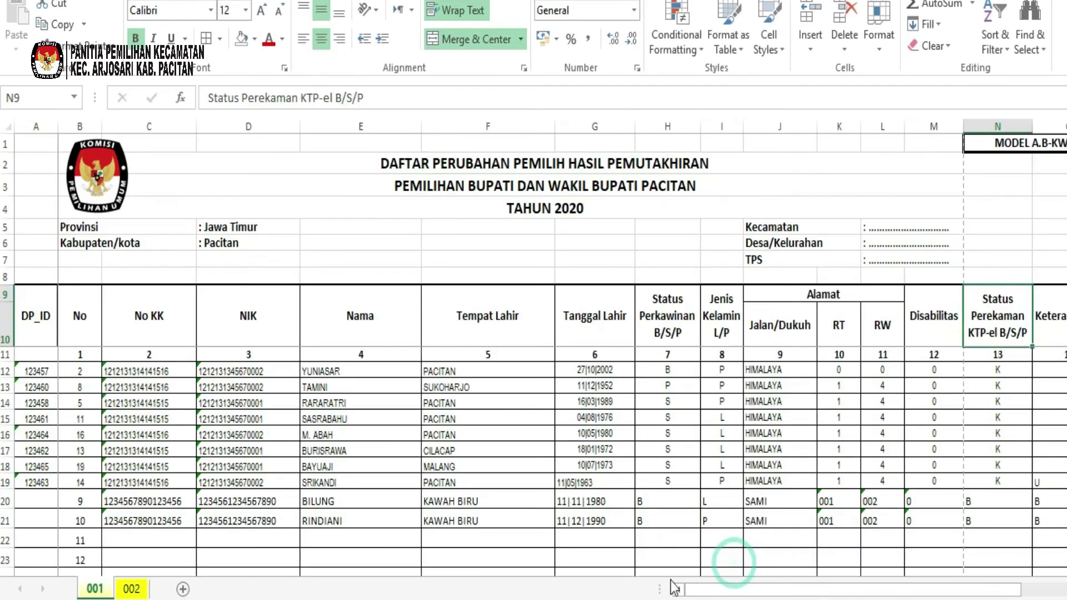
pyautogui.click(732, 559)
pyautogui.scroll(-8, 992, 514)
pyautogui.scroll(-3, 992, 514)
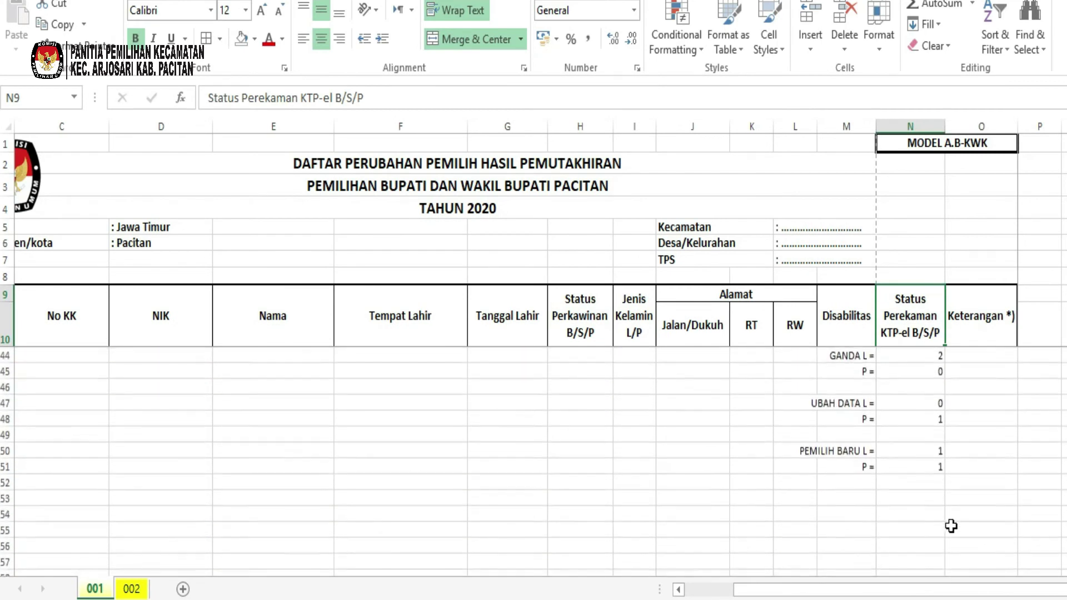
pyautogui.moveTo(813, 453); pyautogui.dragTo(912, 465)
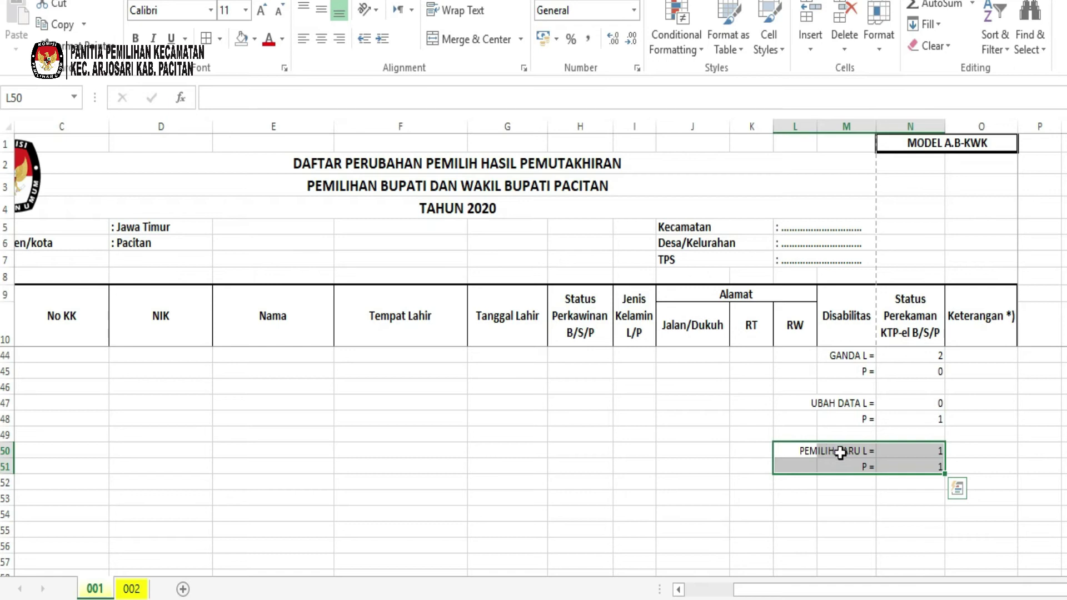
pyautogui.scroll(1, 908, 455)
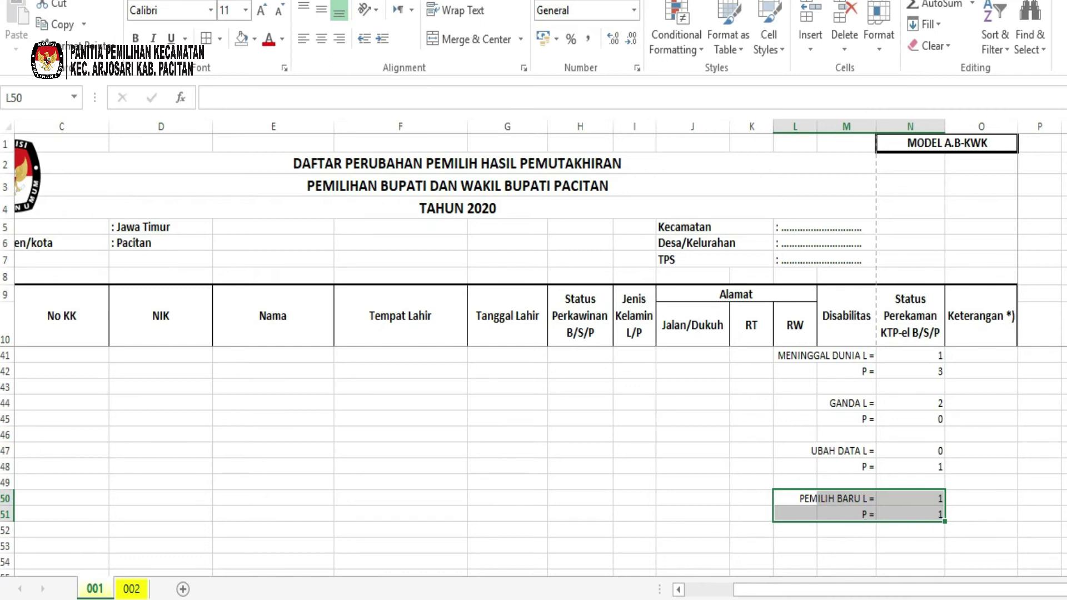
pyautogui.click(171, 529)
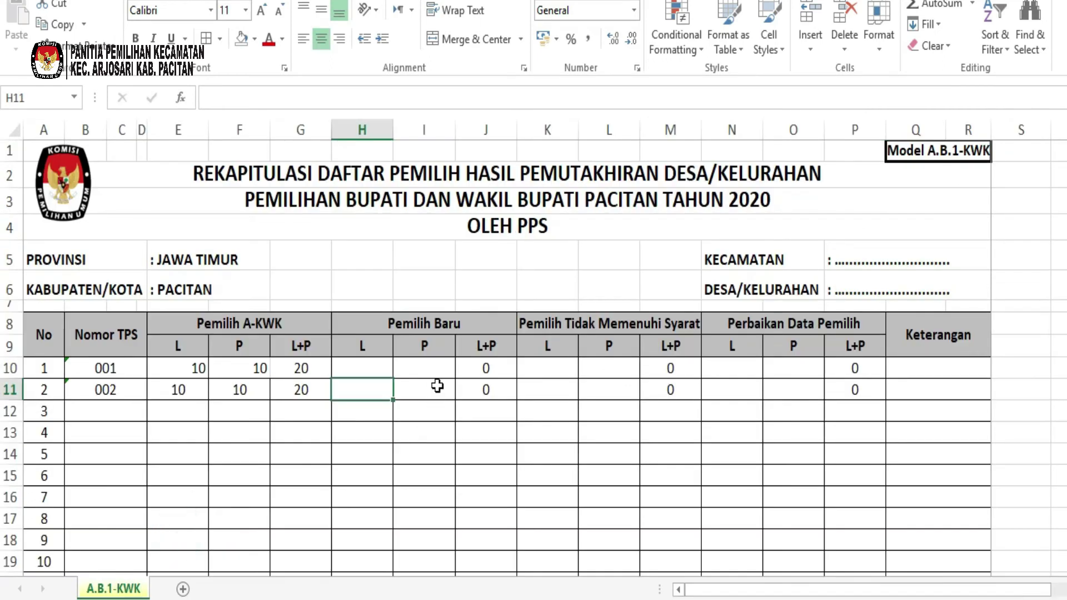
pyautogui.click(361, 369)
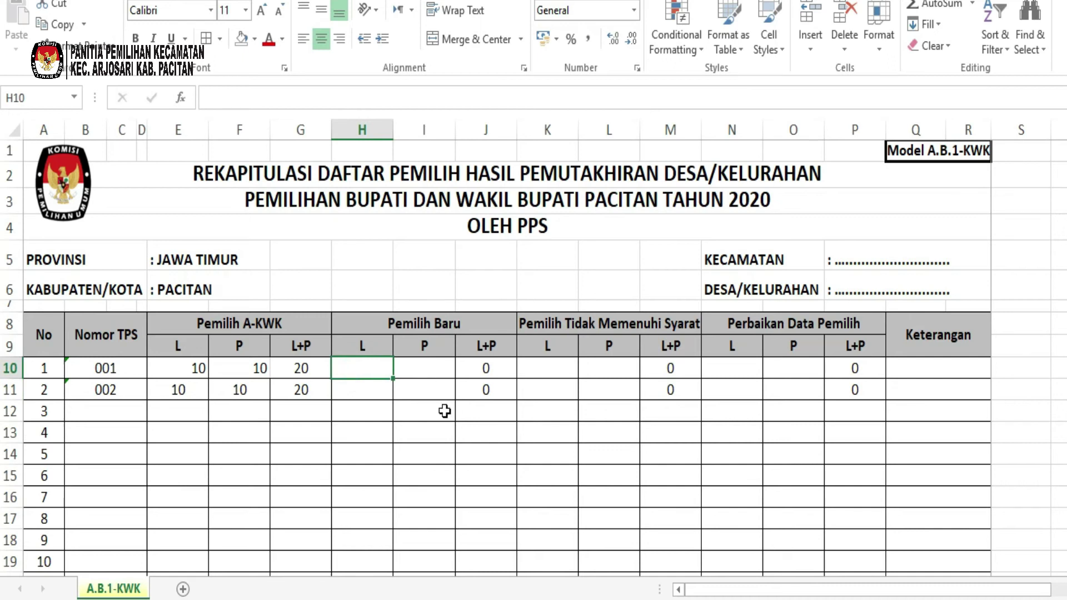
pyautogui.write('1')
pyautogui.click(427, 370)
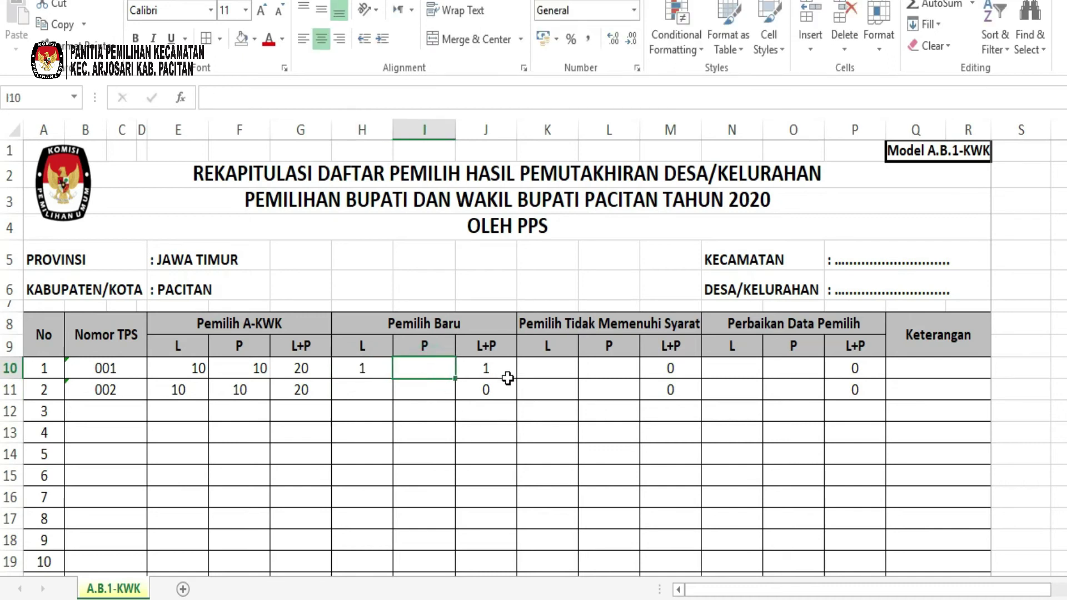
pyautogui.write('1')
pyautogui.click(559, 367)
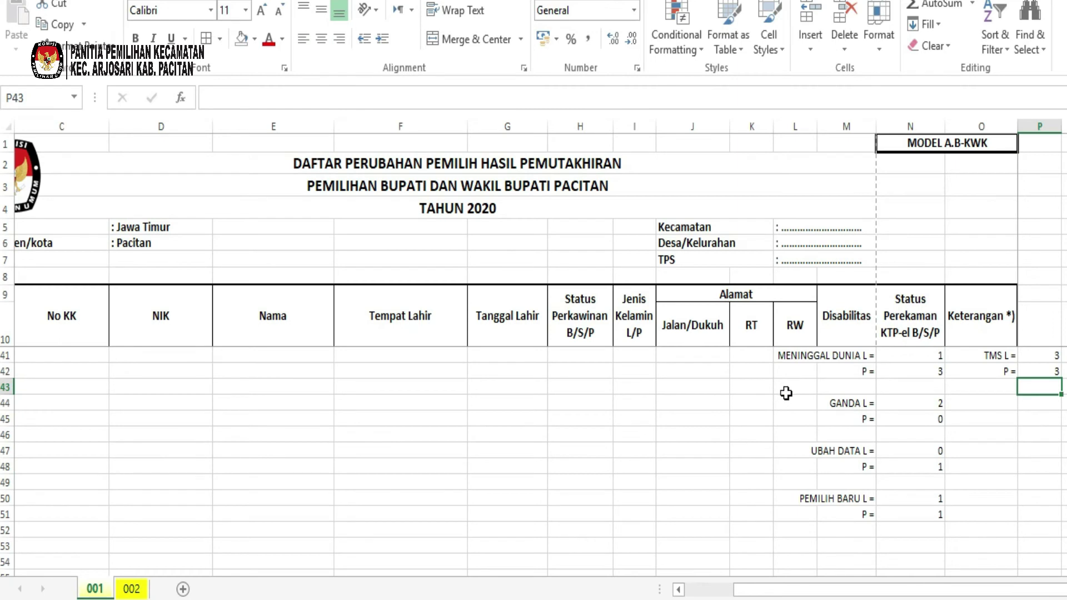
# Step: Look up the TMS counts below sheet 001 of A.B.-KWK SPS and enter 3 L and 3 P as Pemilih Tidak Memenuhi Syarat for TPS 001
pyautogui.scroll(1, 854, 364)
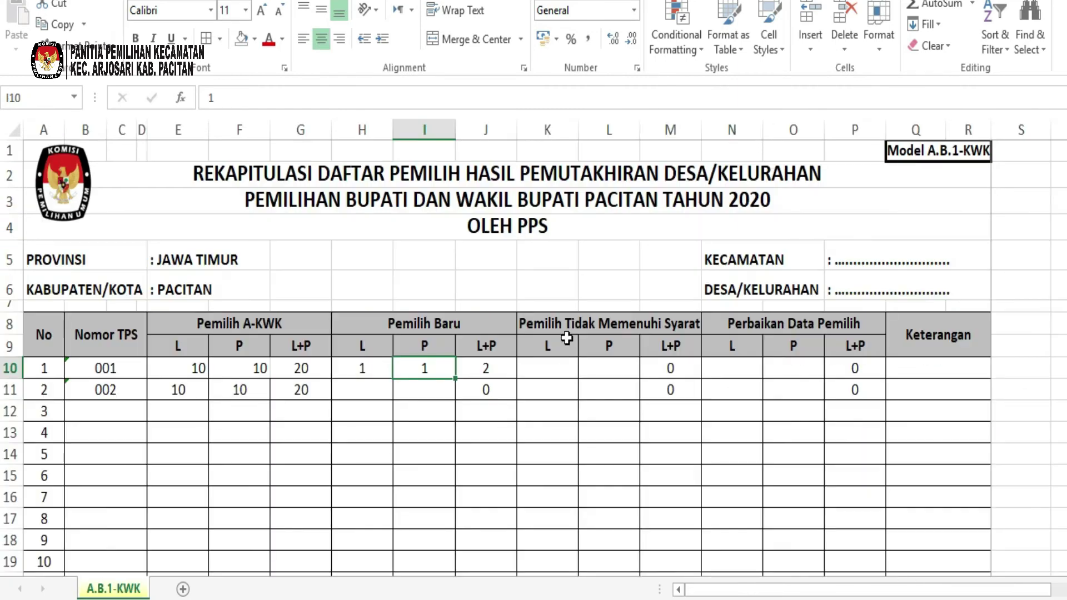
pyautogui.click(545, 371)
pyautogui.click(622, 367)
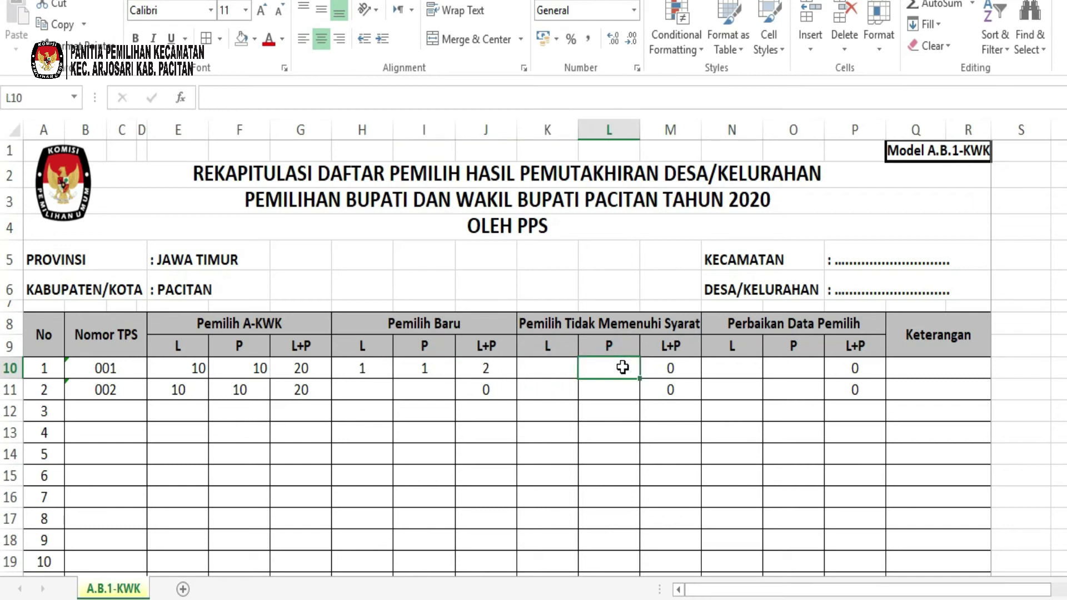
pyautogui.click(546, 369)
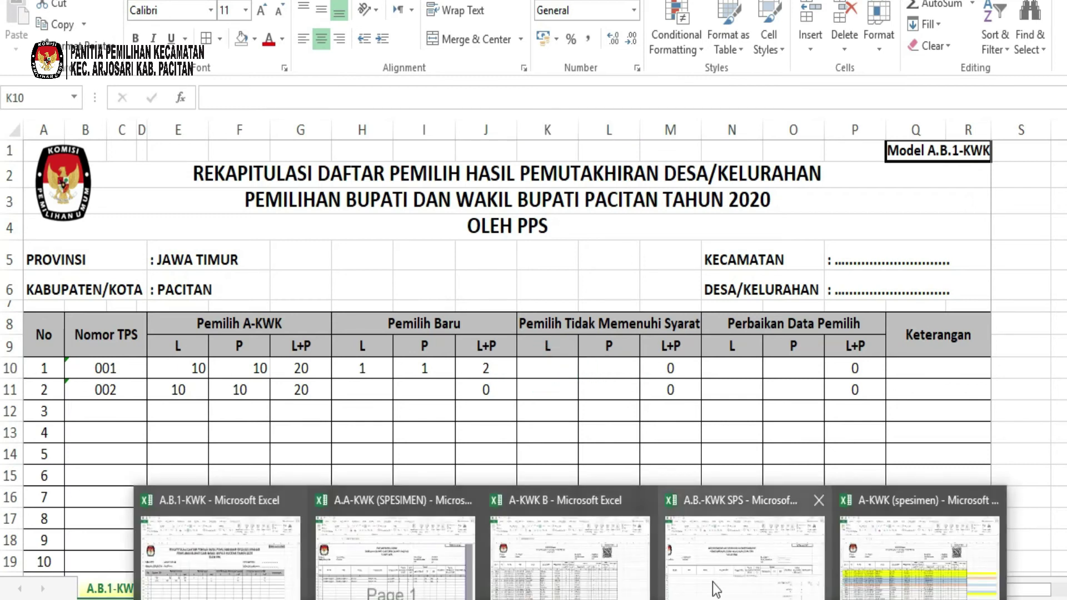
pyautogui.click(712, 581)
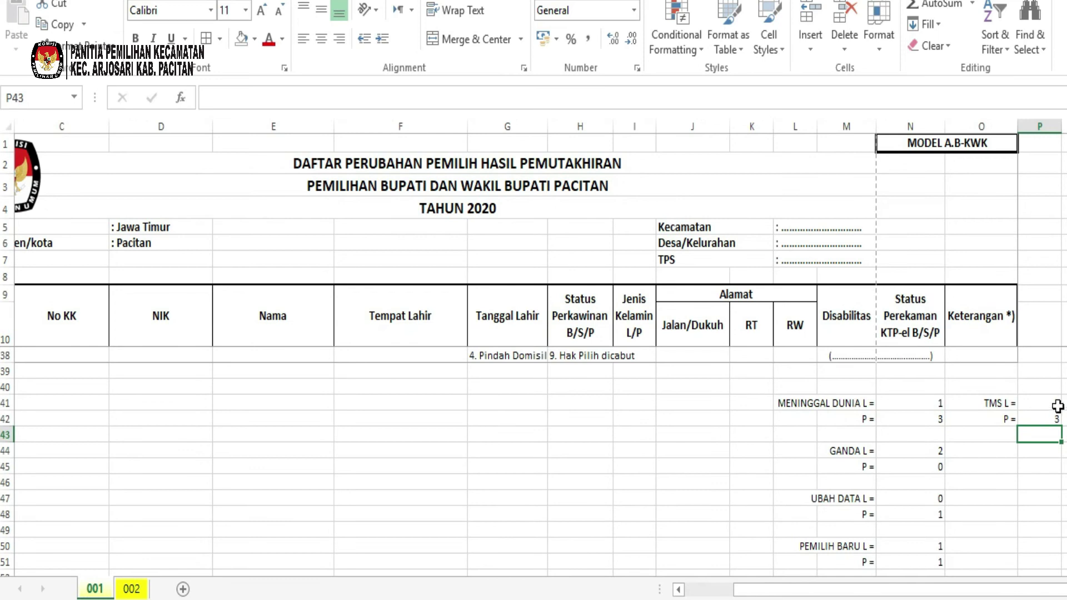
pyautogui.moveTo(594, 597)
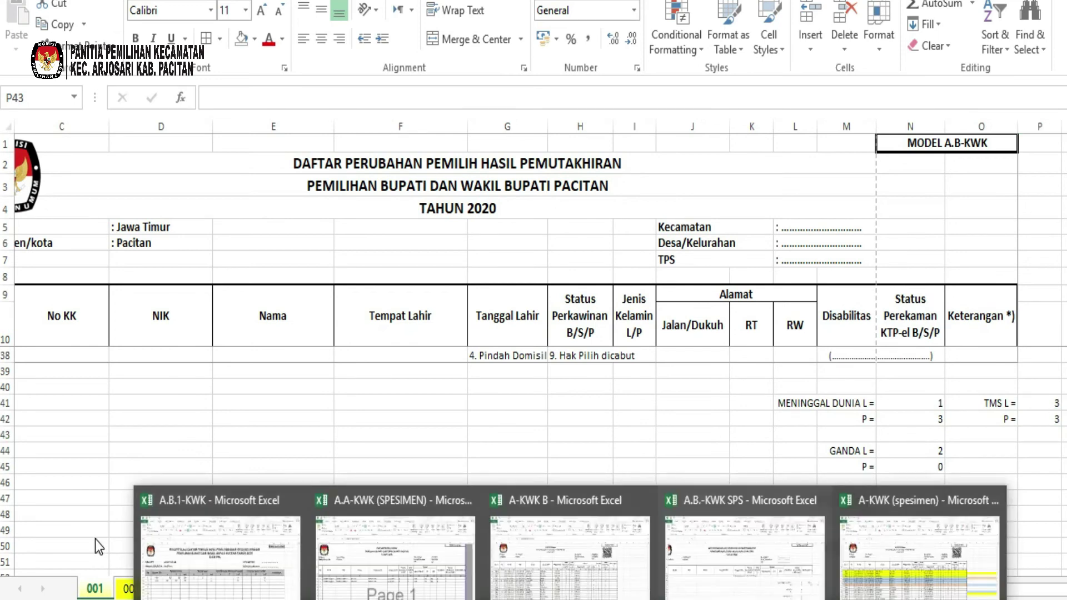
pyautogui.click(172, 539)
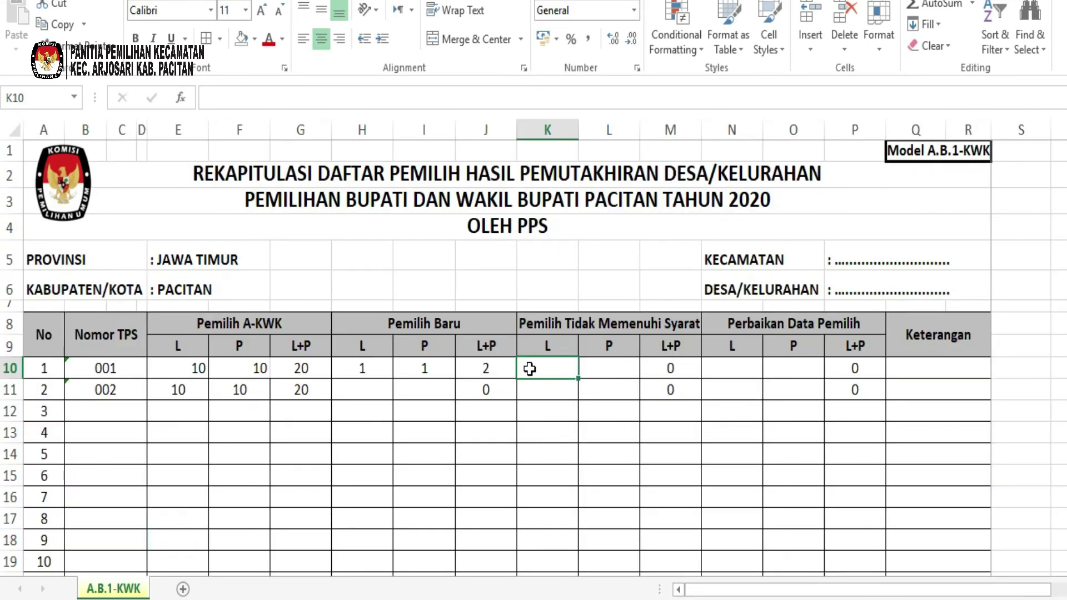
pyautogui.write('3')
pyautogui.click(600, 367)
pyautogui.write('3')
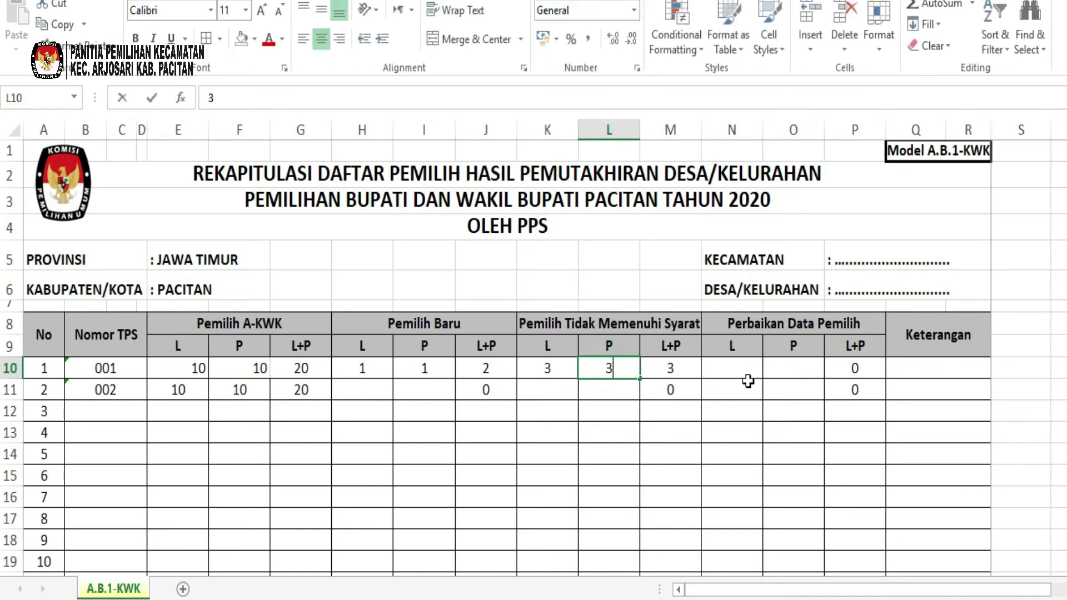
# Step: Look up the UBAH DATA counts on sheet 001 of A.B.-KWK SPS and enter 0 L and 1 P as Perbaikan Data Pemilih for TPS 001
pyautogui.click(735, 369)
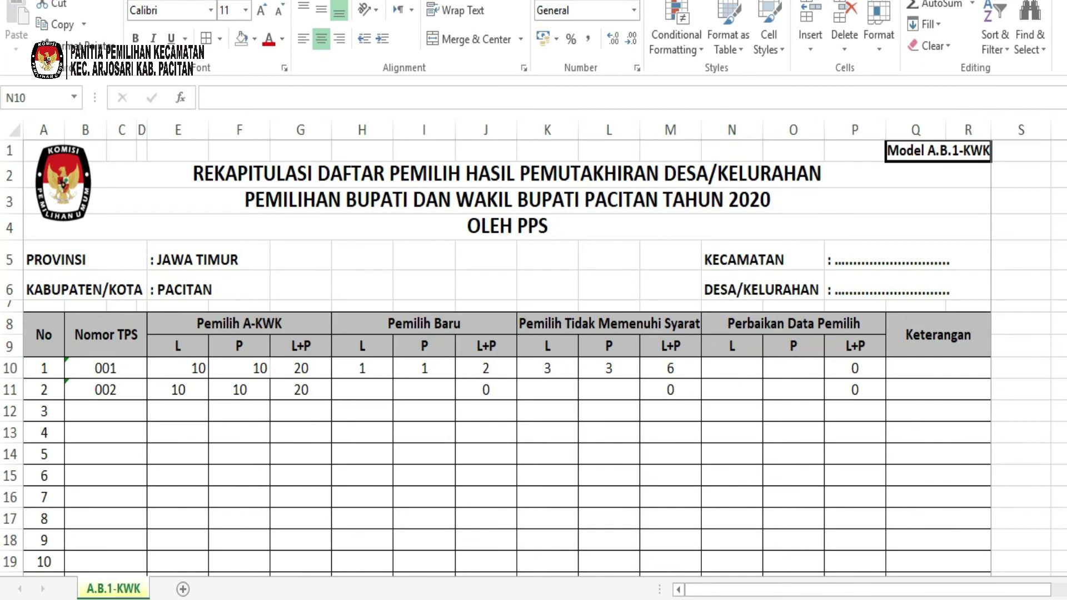
pyautogui.moveTo(735, 555)
pyautogui.click(769, 500)
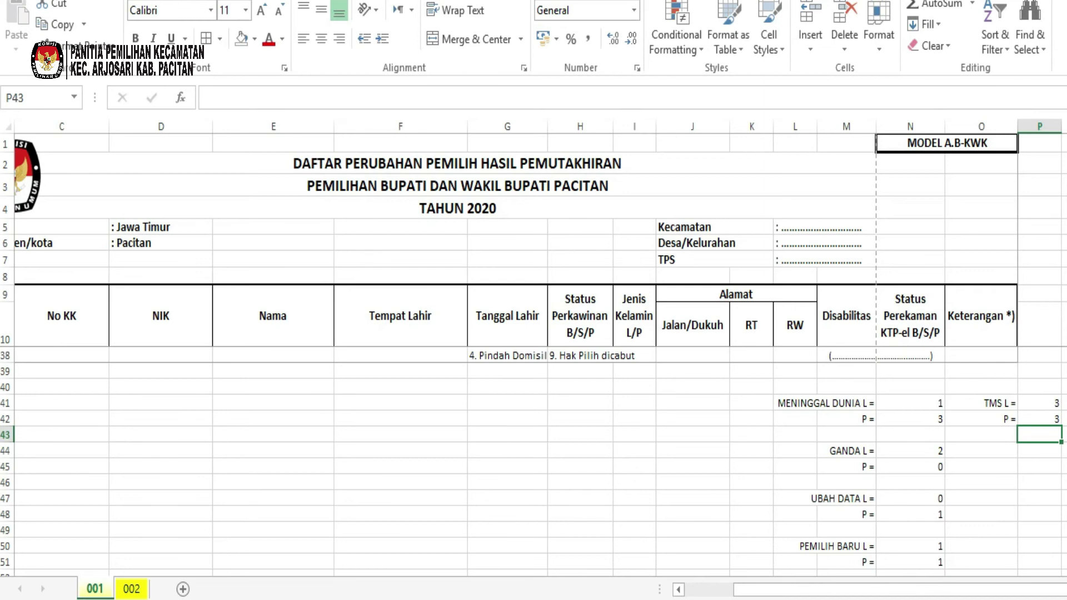
pyautogui.moveTo(570, 599)
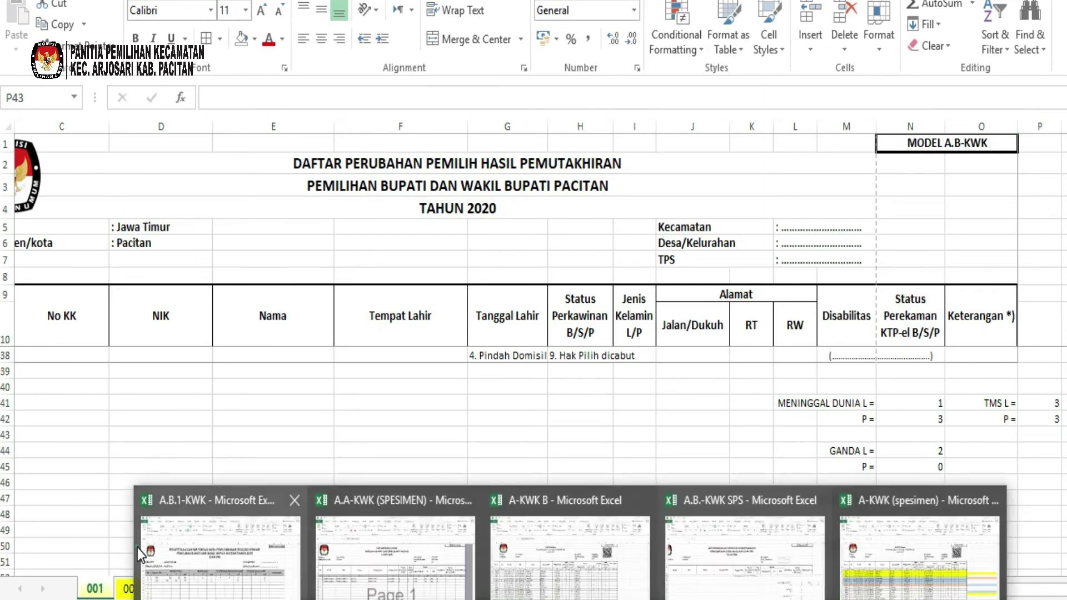
pyautogui.click(184, 556)
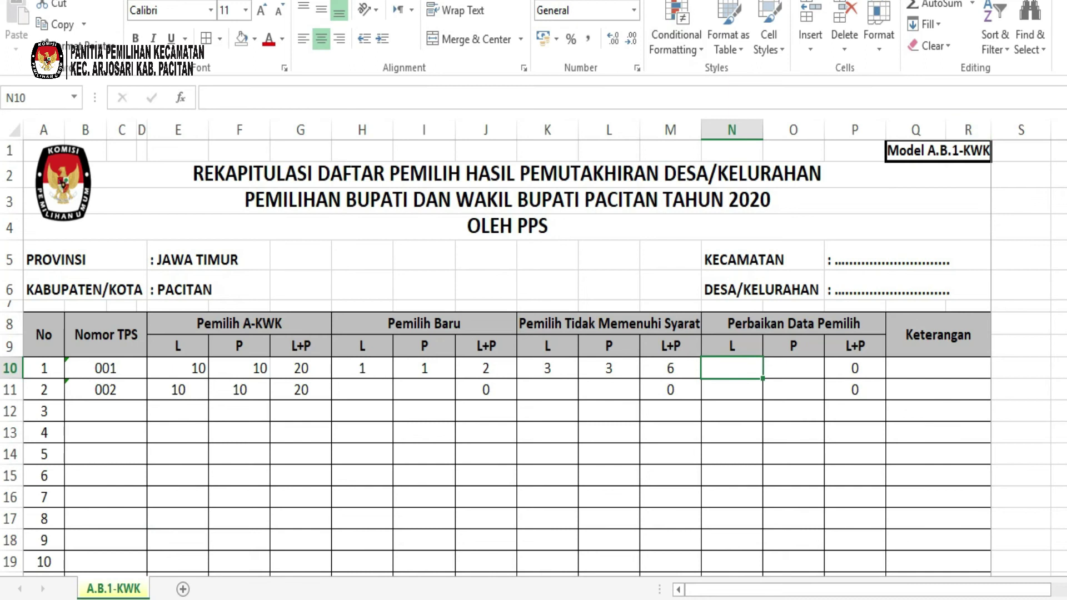
pyautogui.write('0')
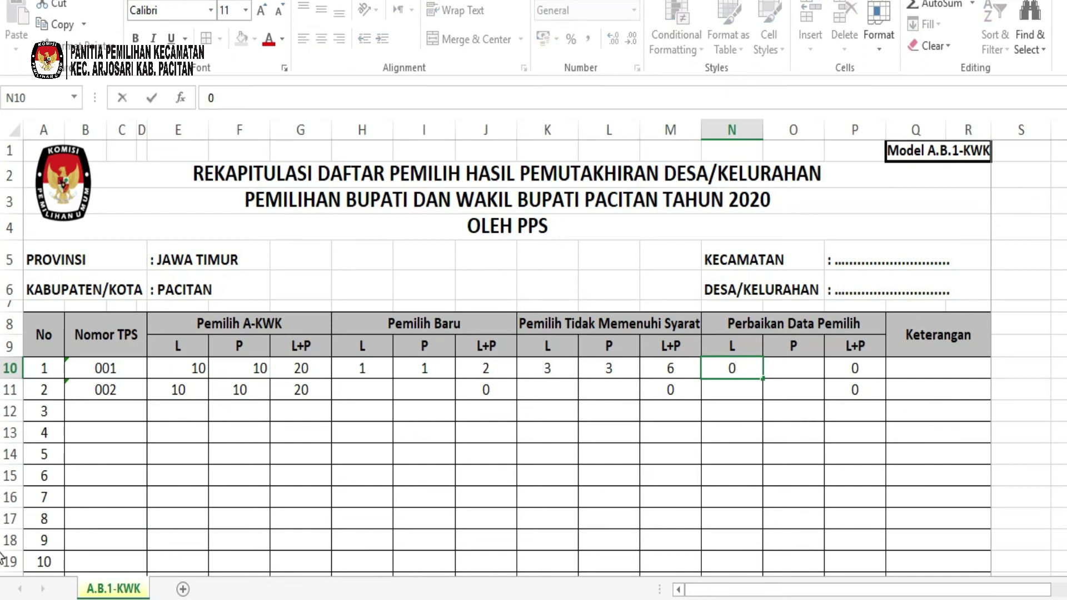
pyautogui.click(793, 364)
pyautogui.write('1')
pyautogui.press('Tab')
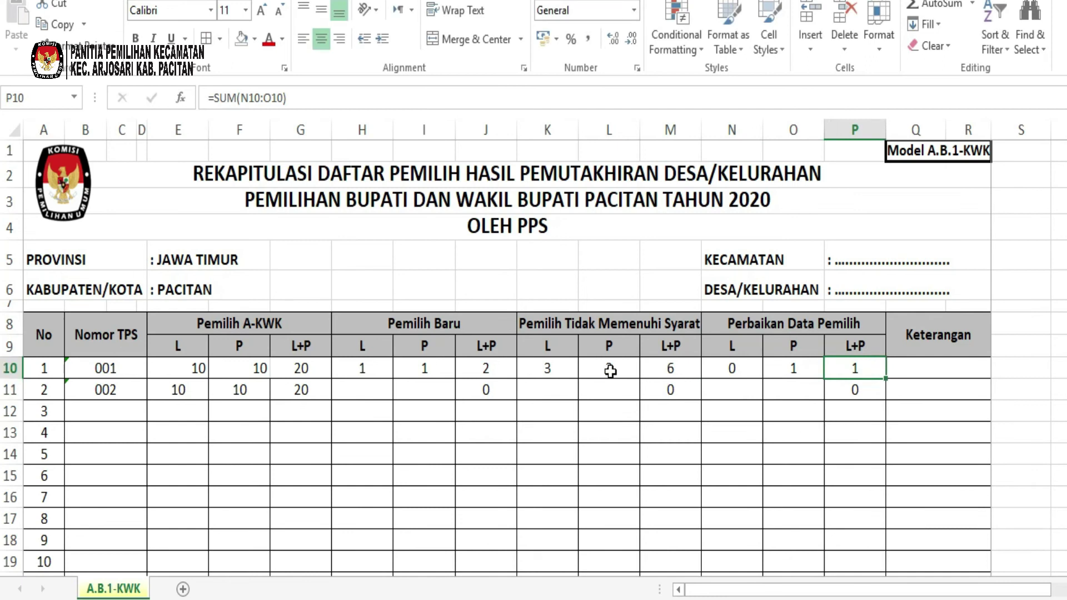
# Step: Look up the PEMILIH BARU counts on sheet 002 of A.B.-KWK SPS and enter 0 L and 0 P as Pemilih Baru for TPS 002
pyautogui.click(347, 392)
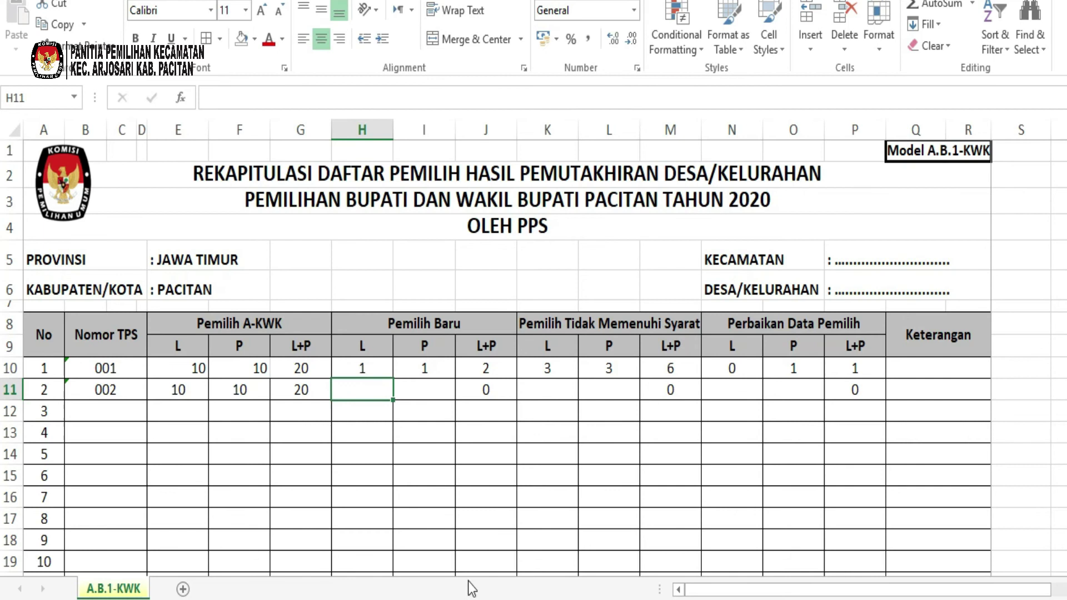
pyautogui.moveTo(823, 580)
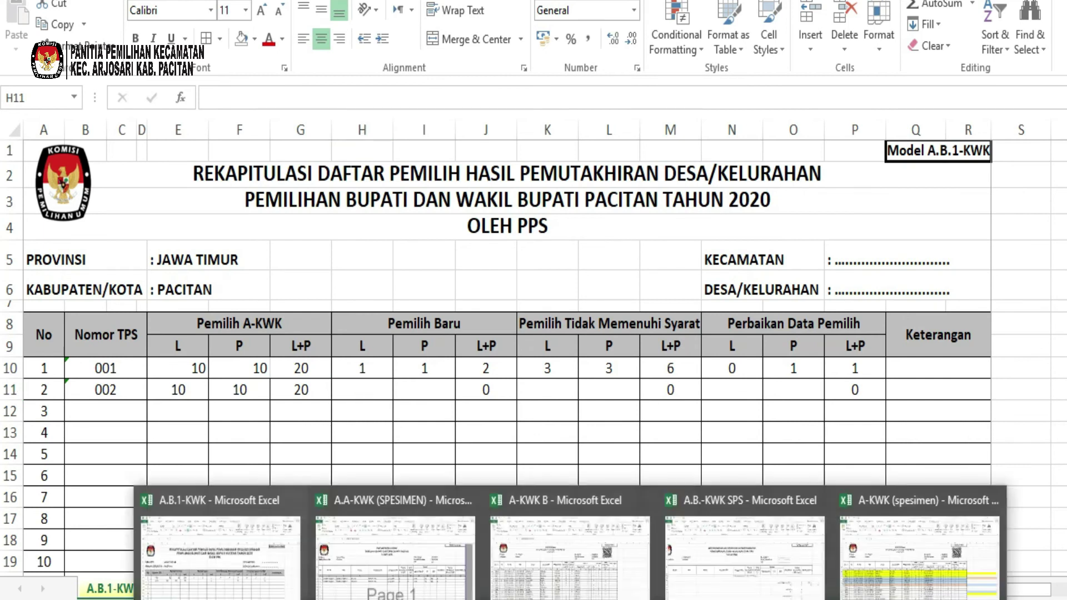
pyautogui.click(725, 576)
pyautogui.click(132, 589)
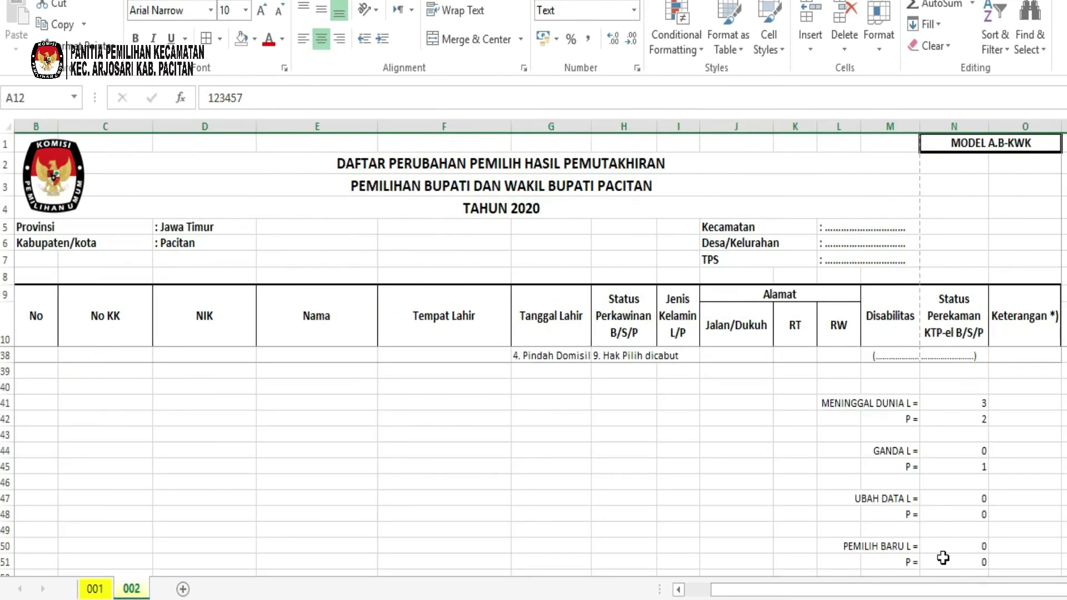
pyautogui.hotkey('alt', 'Tab')
pyautogui.write('0')
pyautogui.click(410, 397)
pyautogui.write('0')
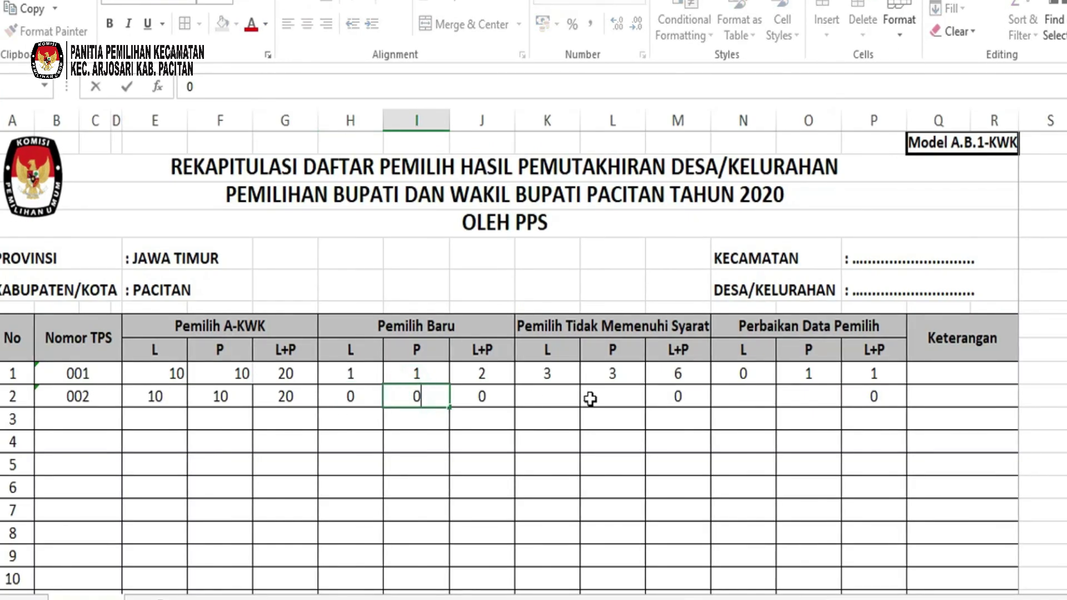
# Step: Add up the MENINGGAL DUNIA and GANDA counts on sheet 002 and enter 3 L and 3 P as Pemilih Tidak Memenuhi Syarat for TPS 002
pyautogui.click(549, 398)
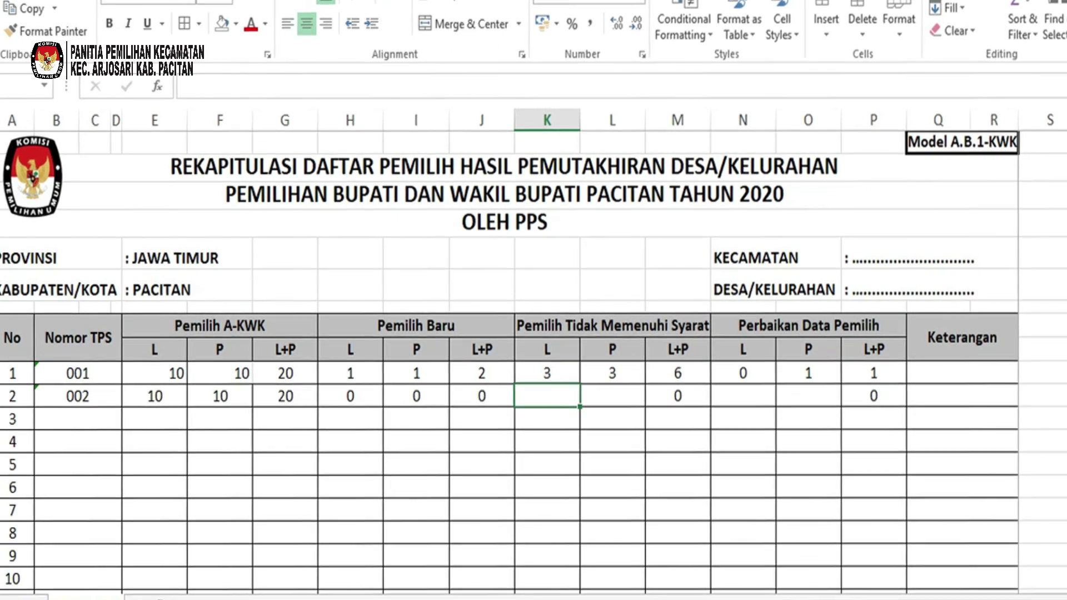
pyautogui.moveTo(571, 597)
pyautogui.click(757, 561)
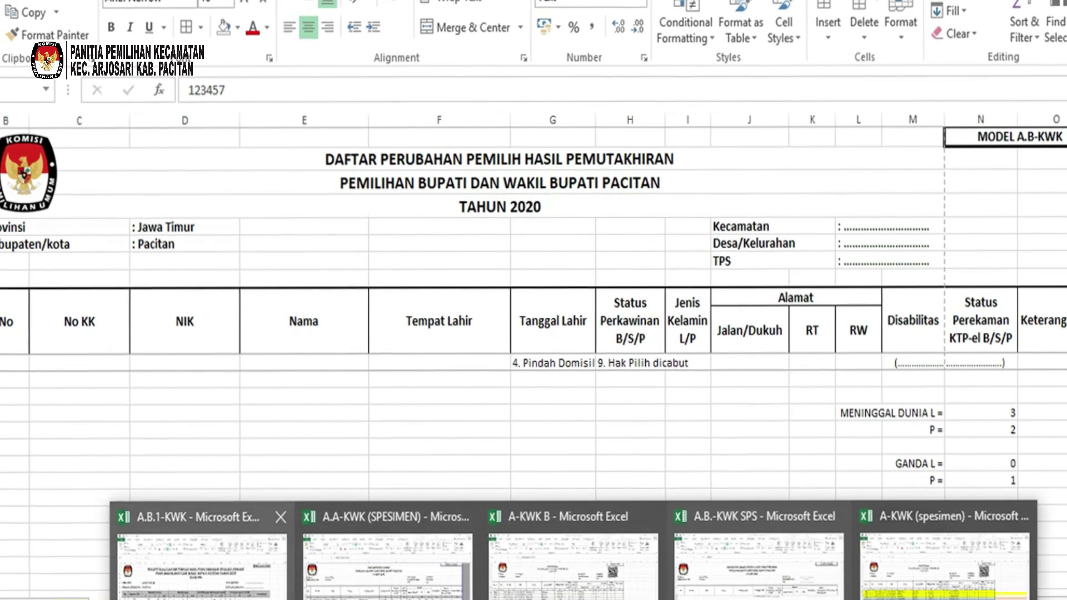
pyautogui.click(200, 550)
pyautogui.write('3')
pyautogui.press('Tab')
pyautogui.write('3')
# Step: Look up the UBAH DATA counts on sheet 002 of A.B.-KWK SPS and enter 0 L and 0 P as Perbaikan Data Pemilih for TPS 002
pyautogui.click(758, 396)
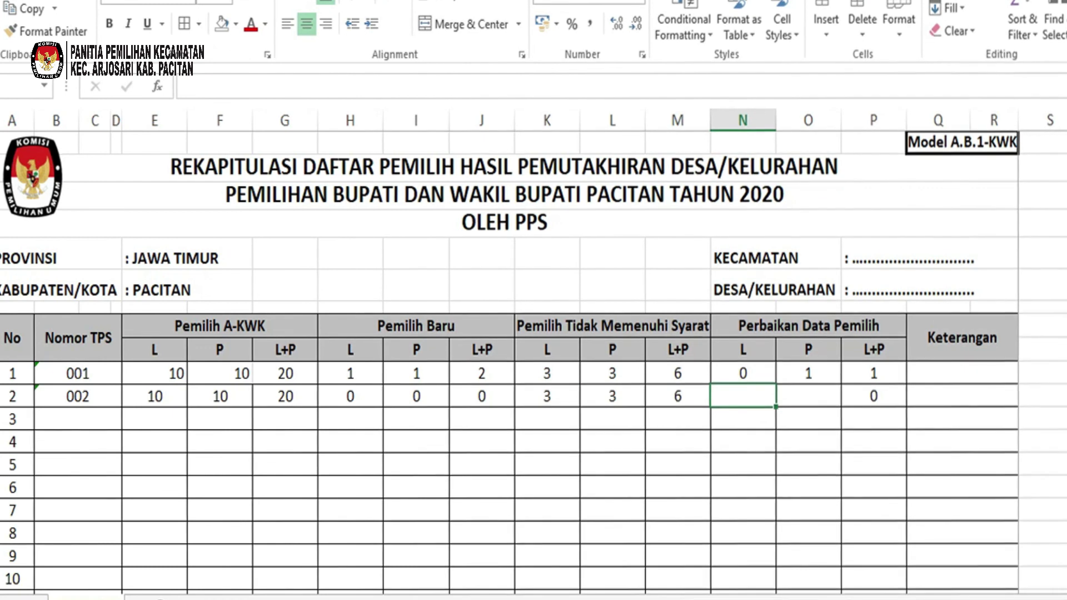
pyautogui.click(659, 585)
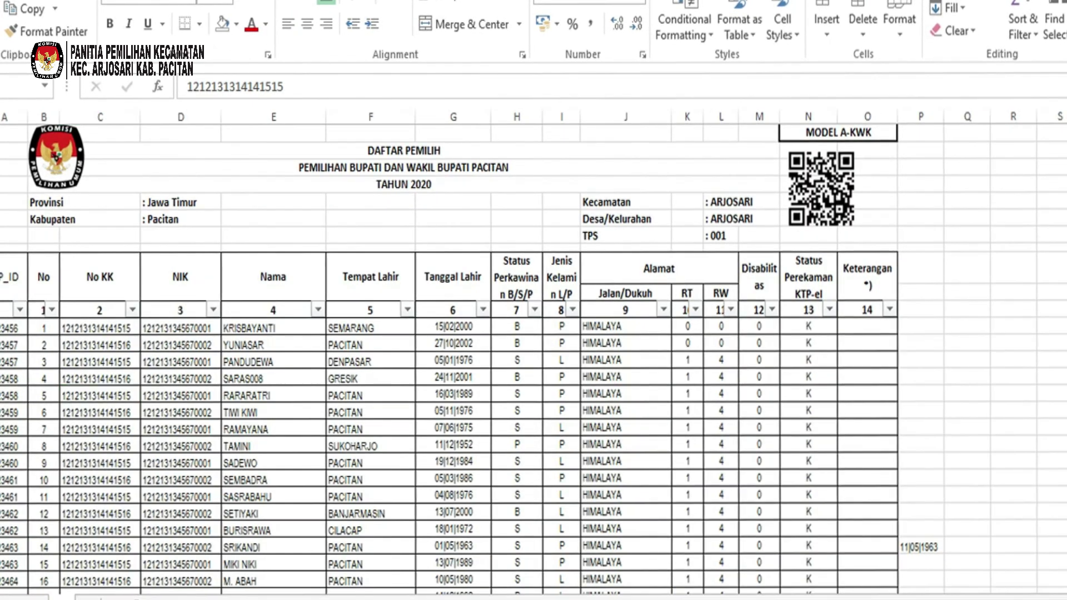
pyautogui.click(748, 574)
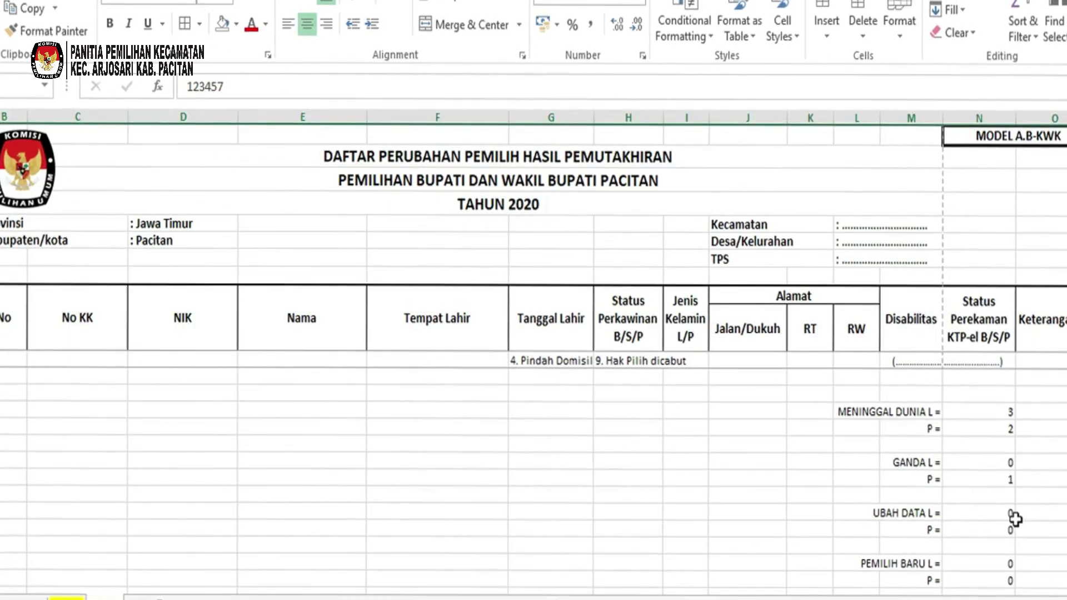
pyautogui.click(1008, 512)
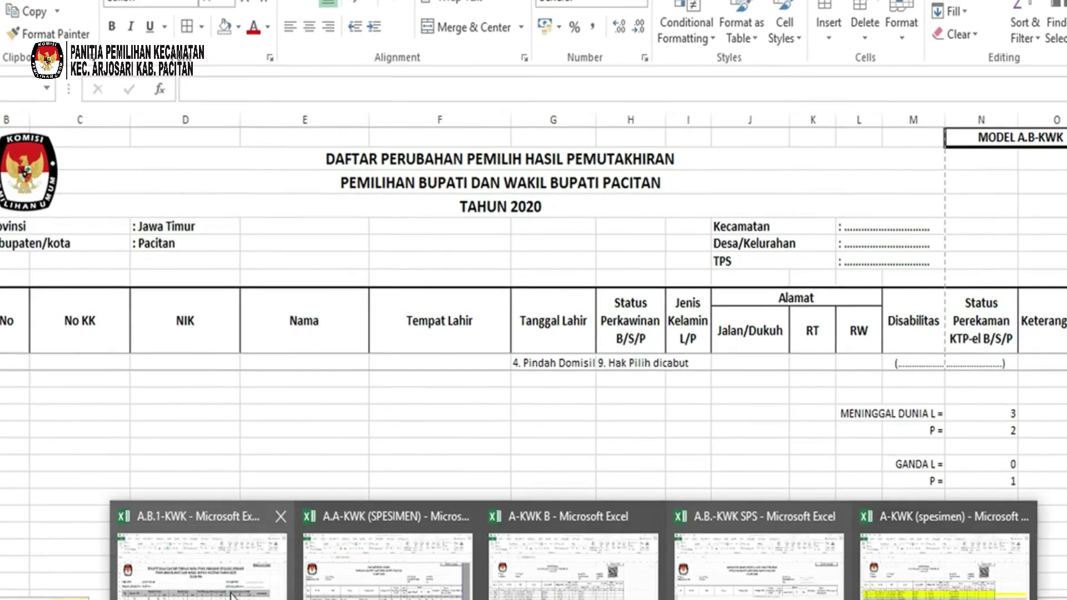
pyautogui.click(198, 562)
pyautogui.write('0')
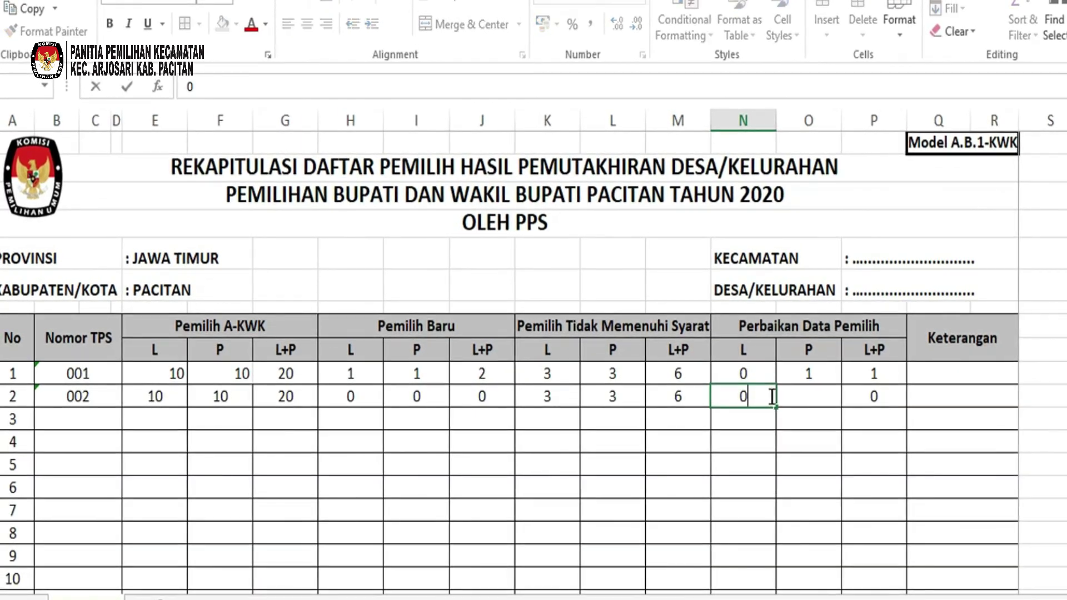
pyautogui.click(724, 443)
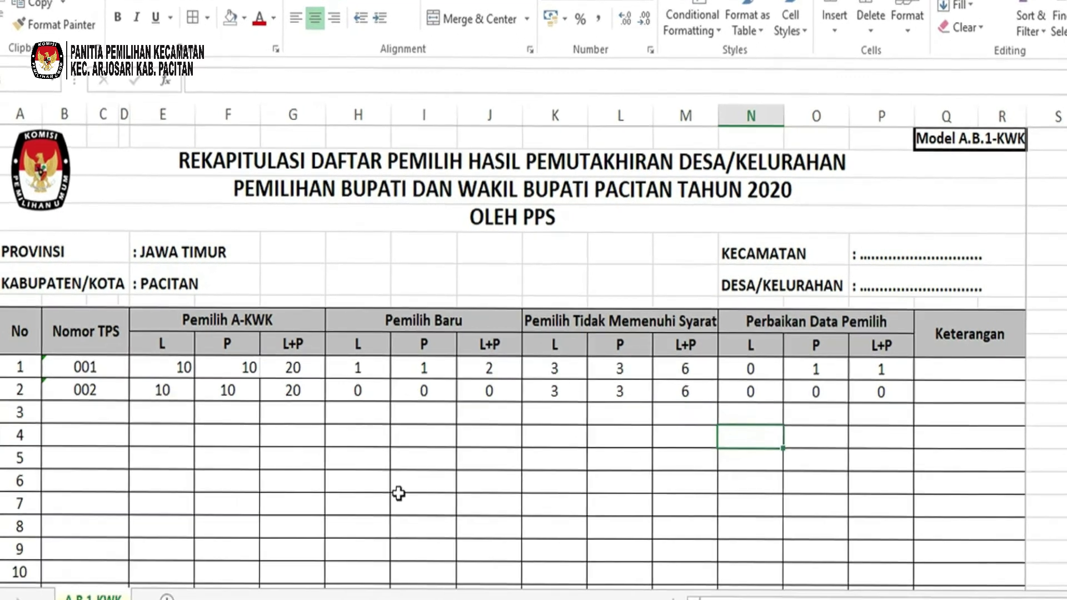
# Step: Check the TOTAL row of the A.B.1-KWK recapitulation against the entries for TPS 001 and 002
pyautogui.scroll(-3, 396, 500)
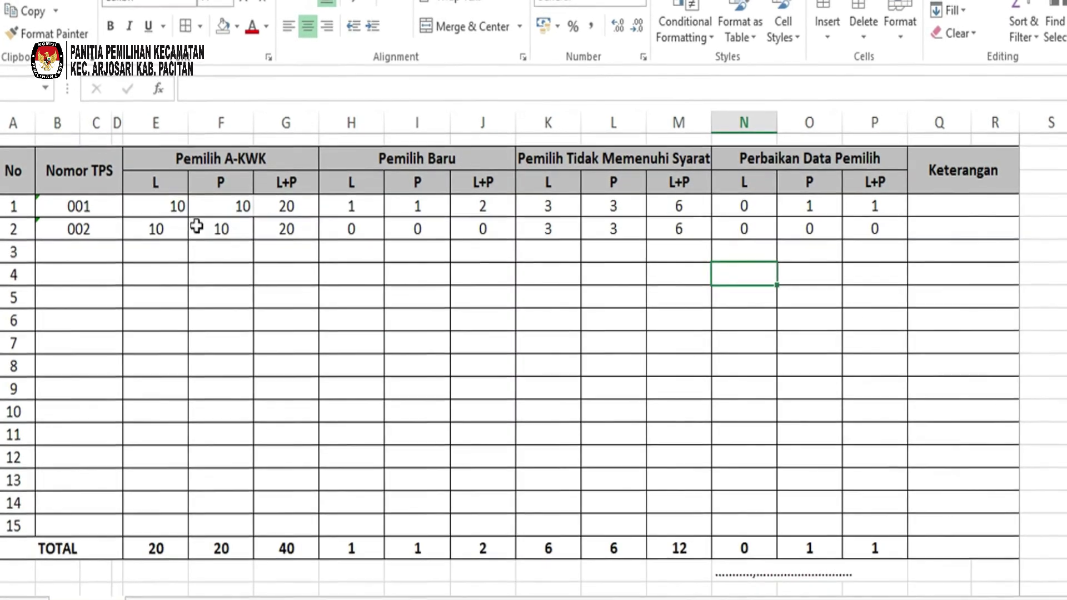
pyautogui.scroll(2, 500, 354)
pyautogui.scroll(-2, 503, 352)
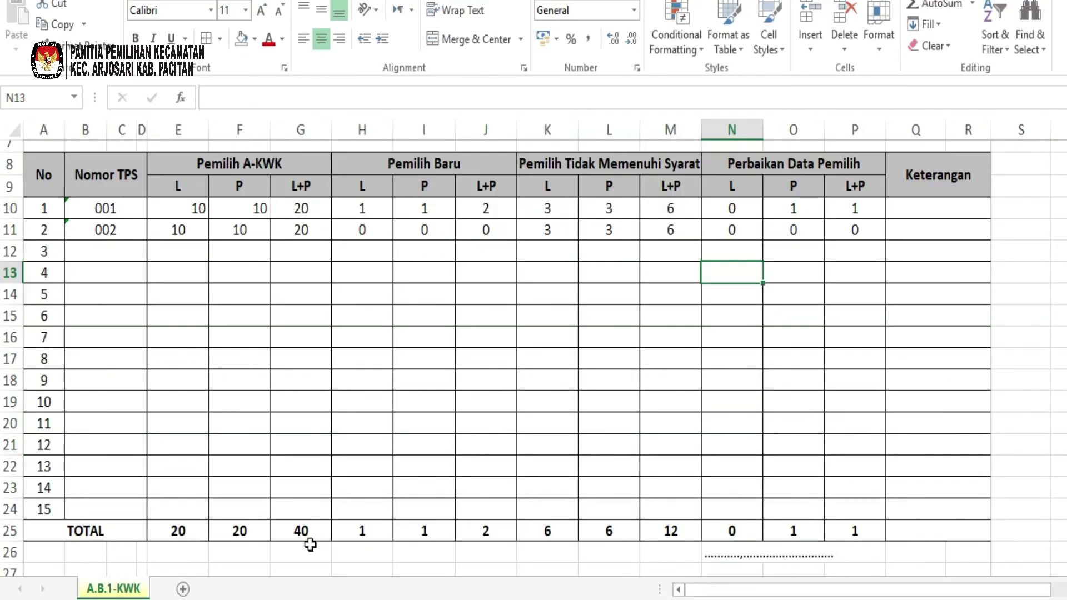